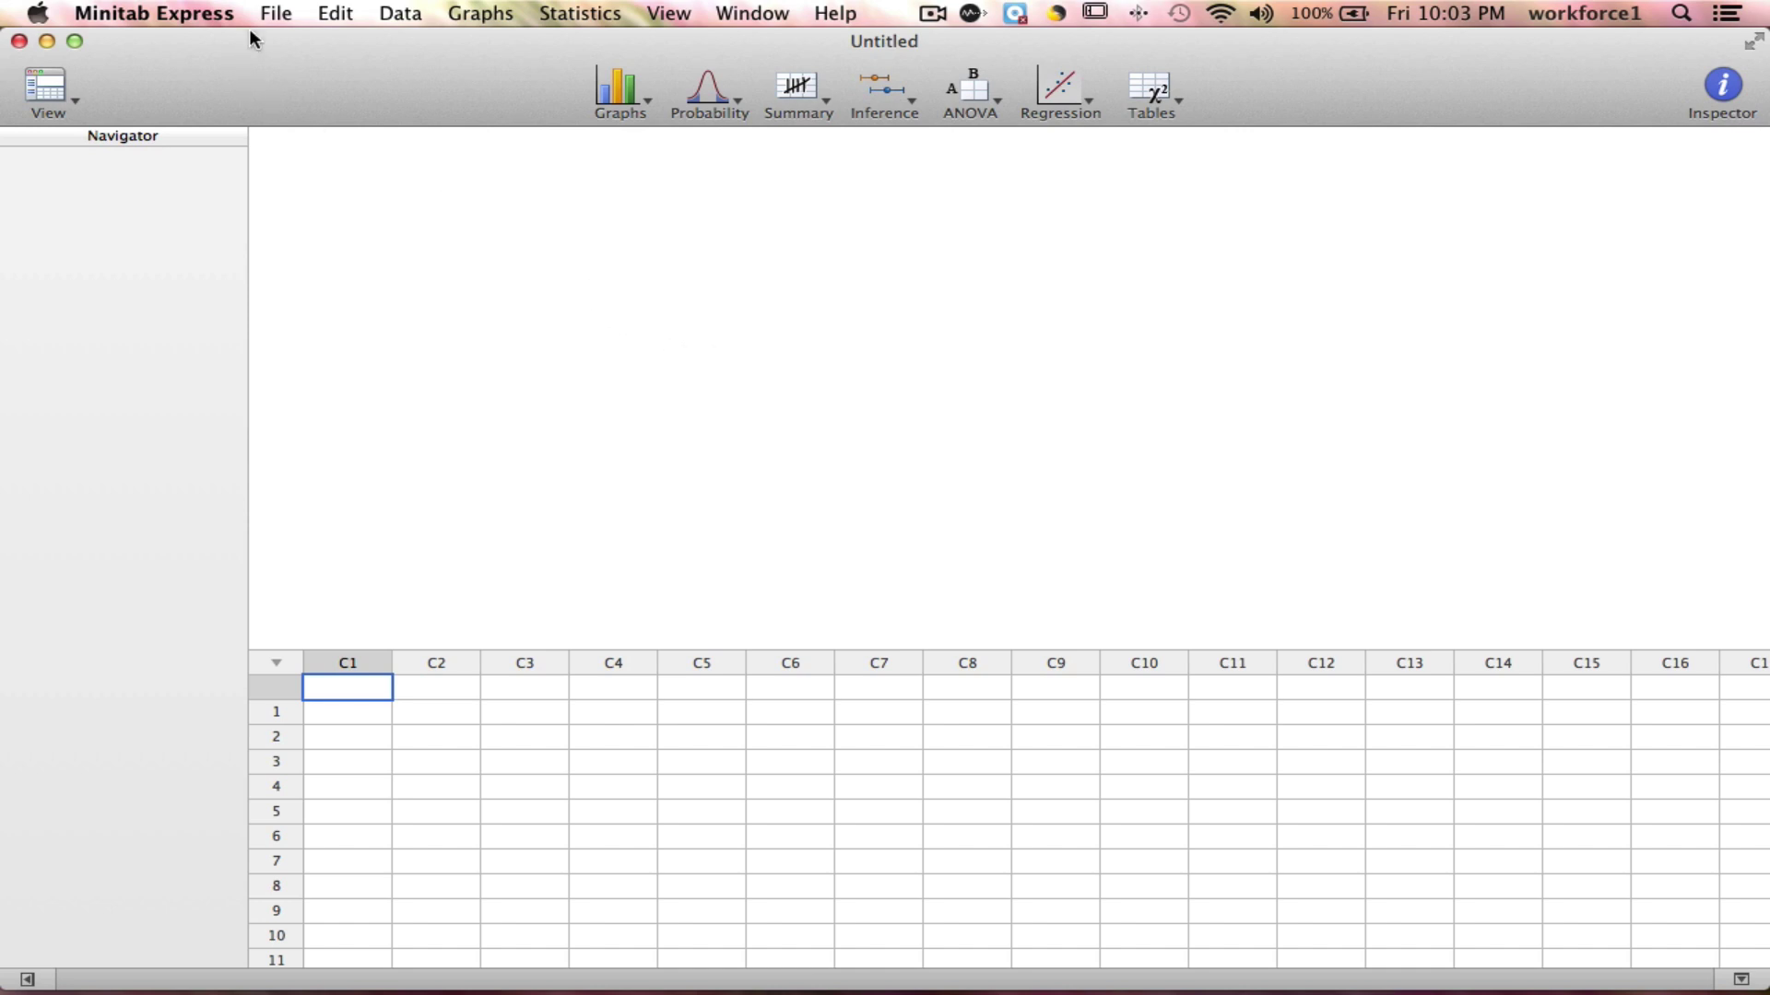
Step: Open the recent project Minitab 1
click(276, 17)
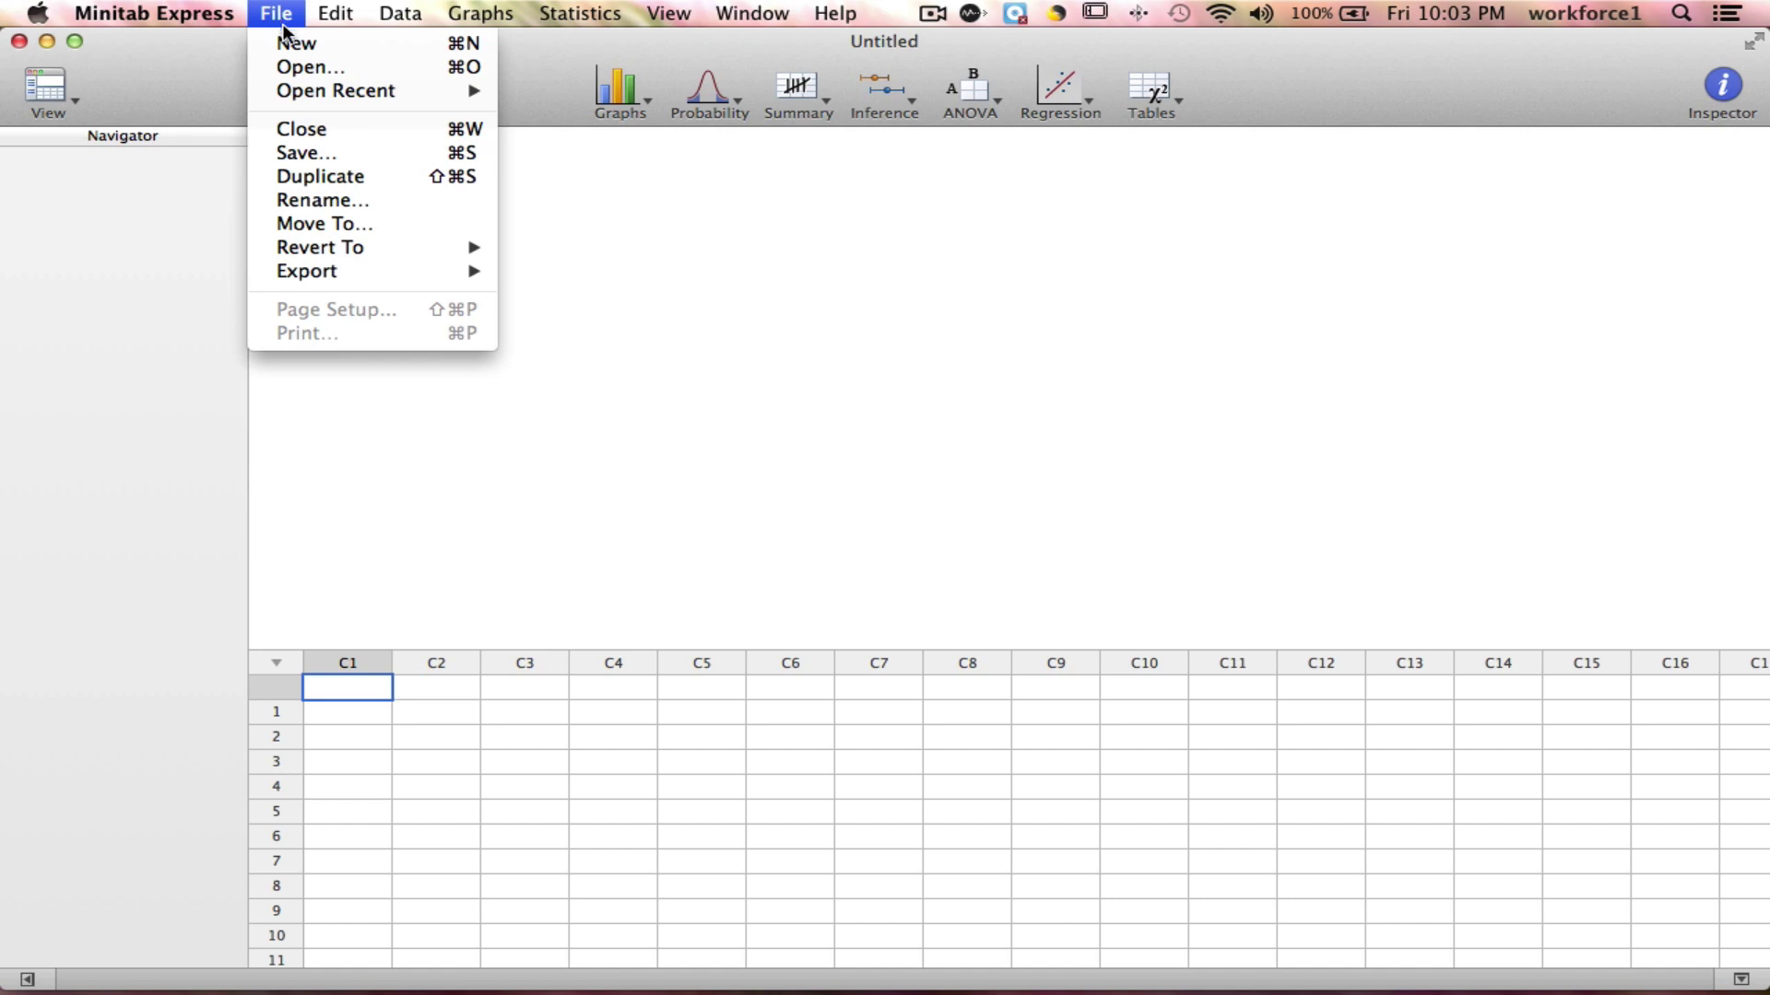
mouse_move(313, 92)
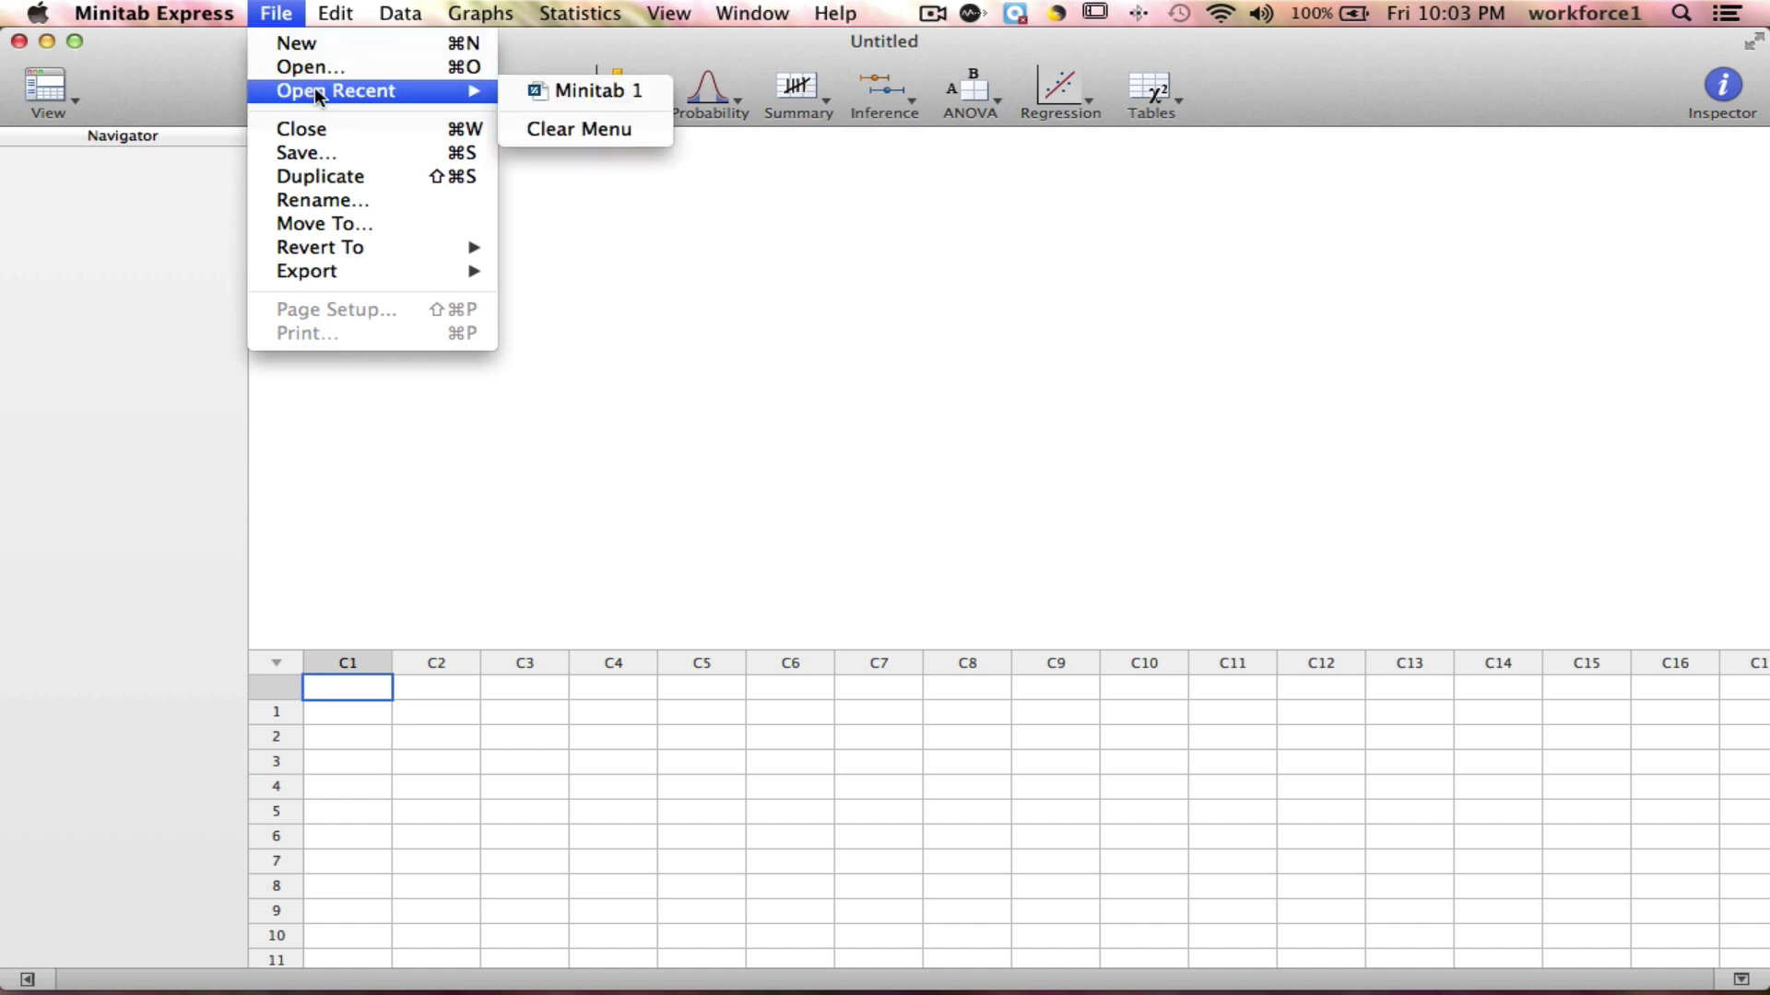
click(596, 92)
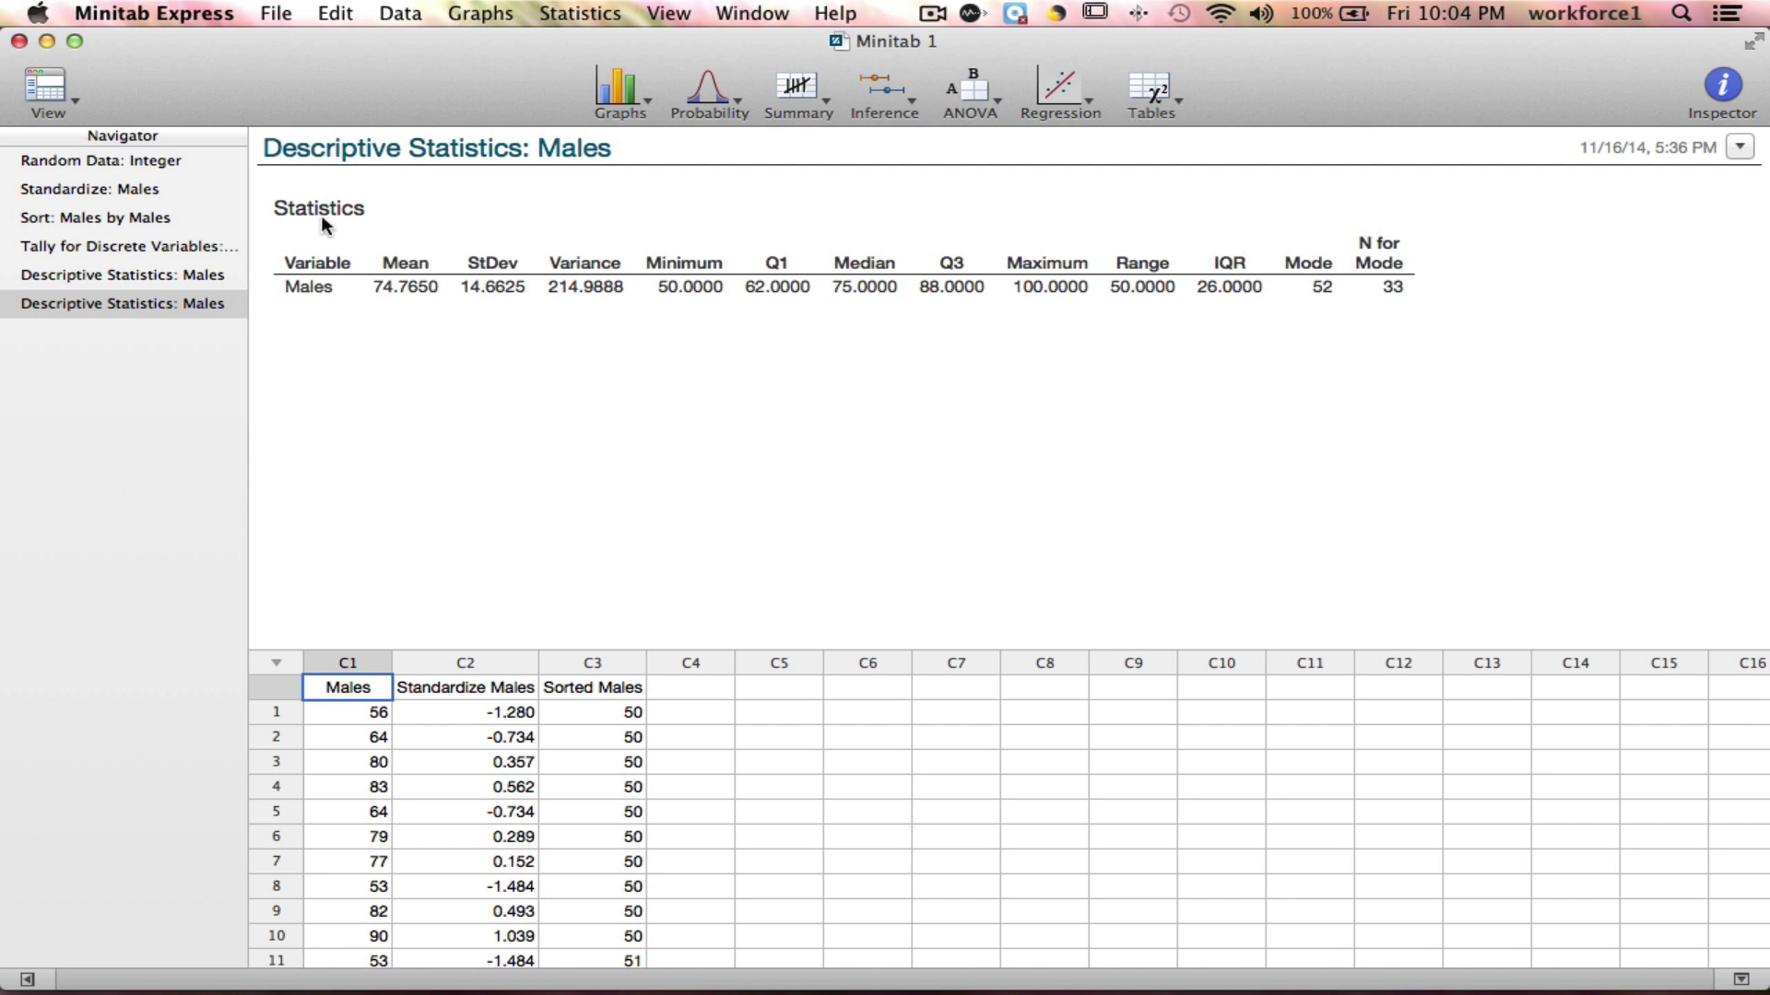
Step: Draw a random sample of 50 rows from the Males column using sampling with replacement
click(401, 14)
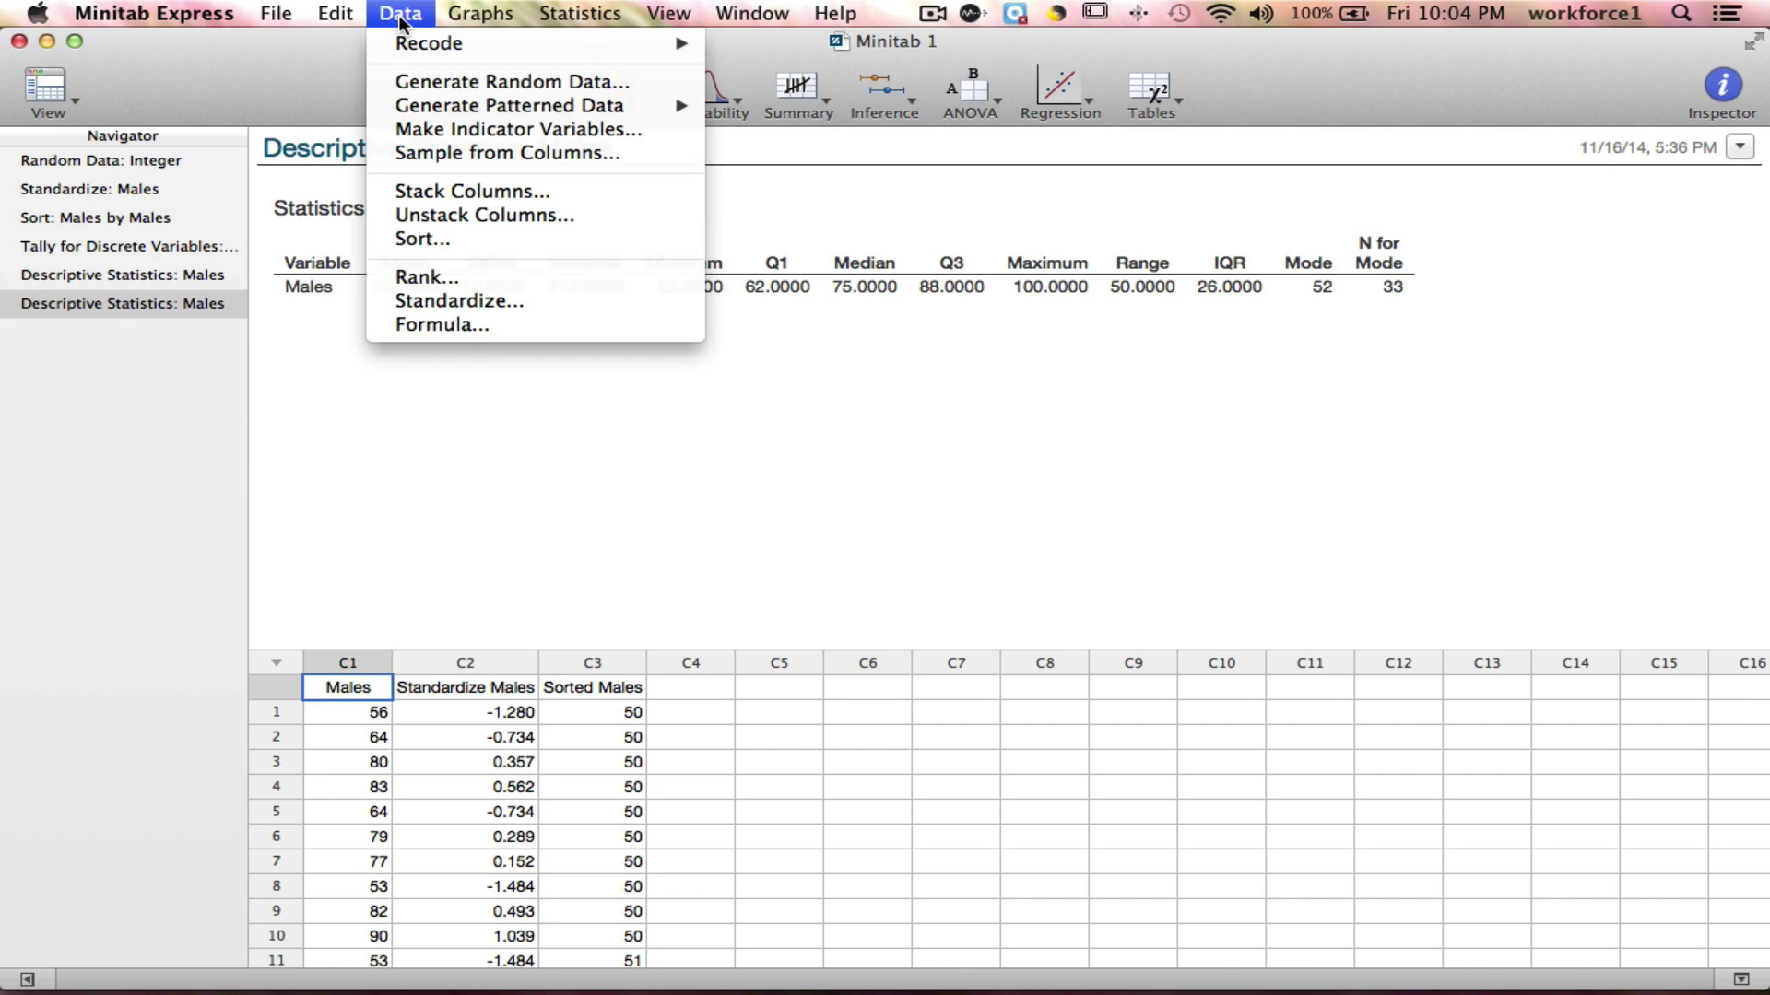
click(428, 153)
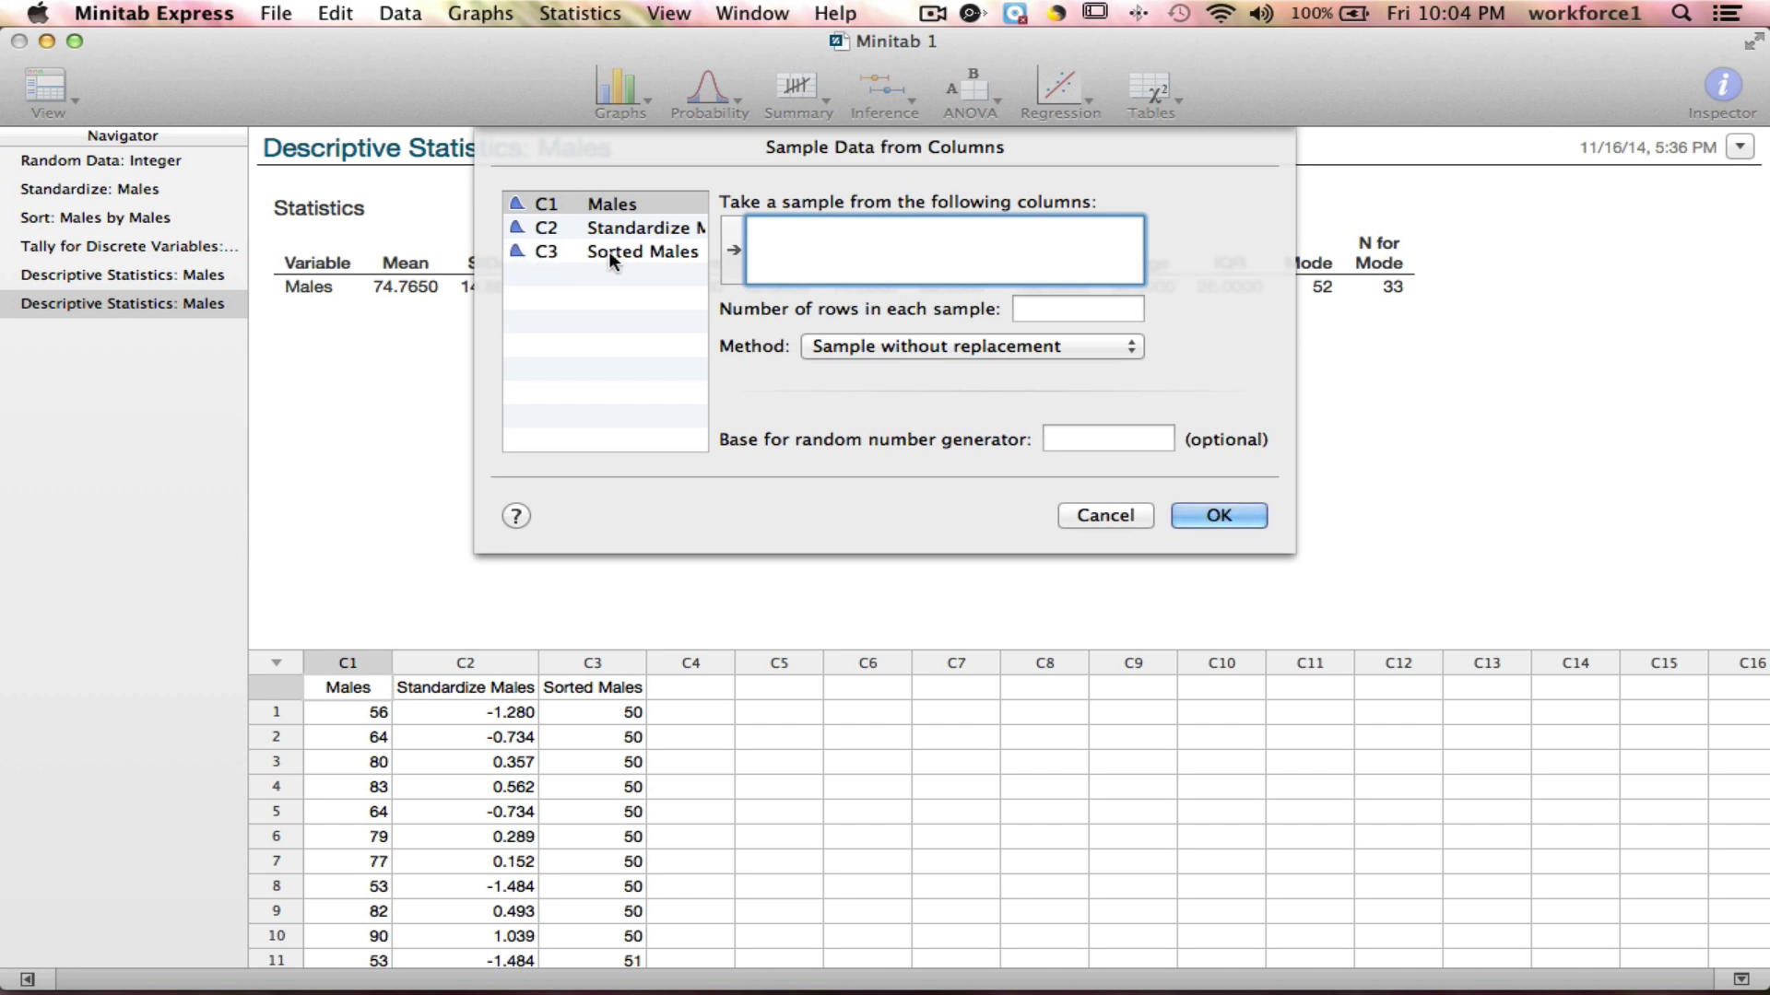
click(597, 203)
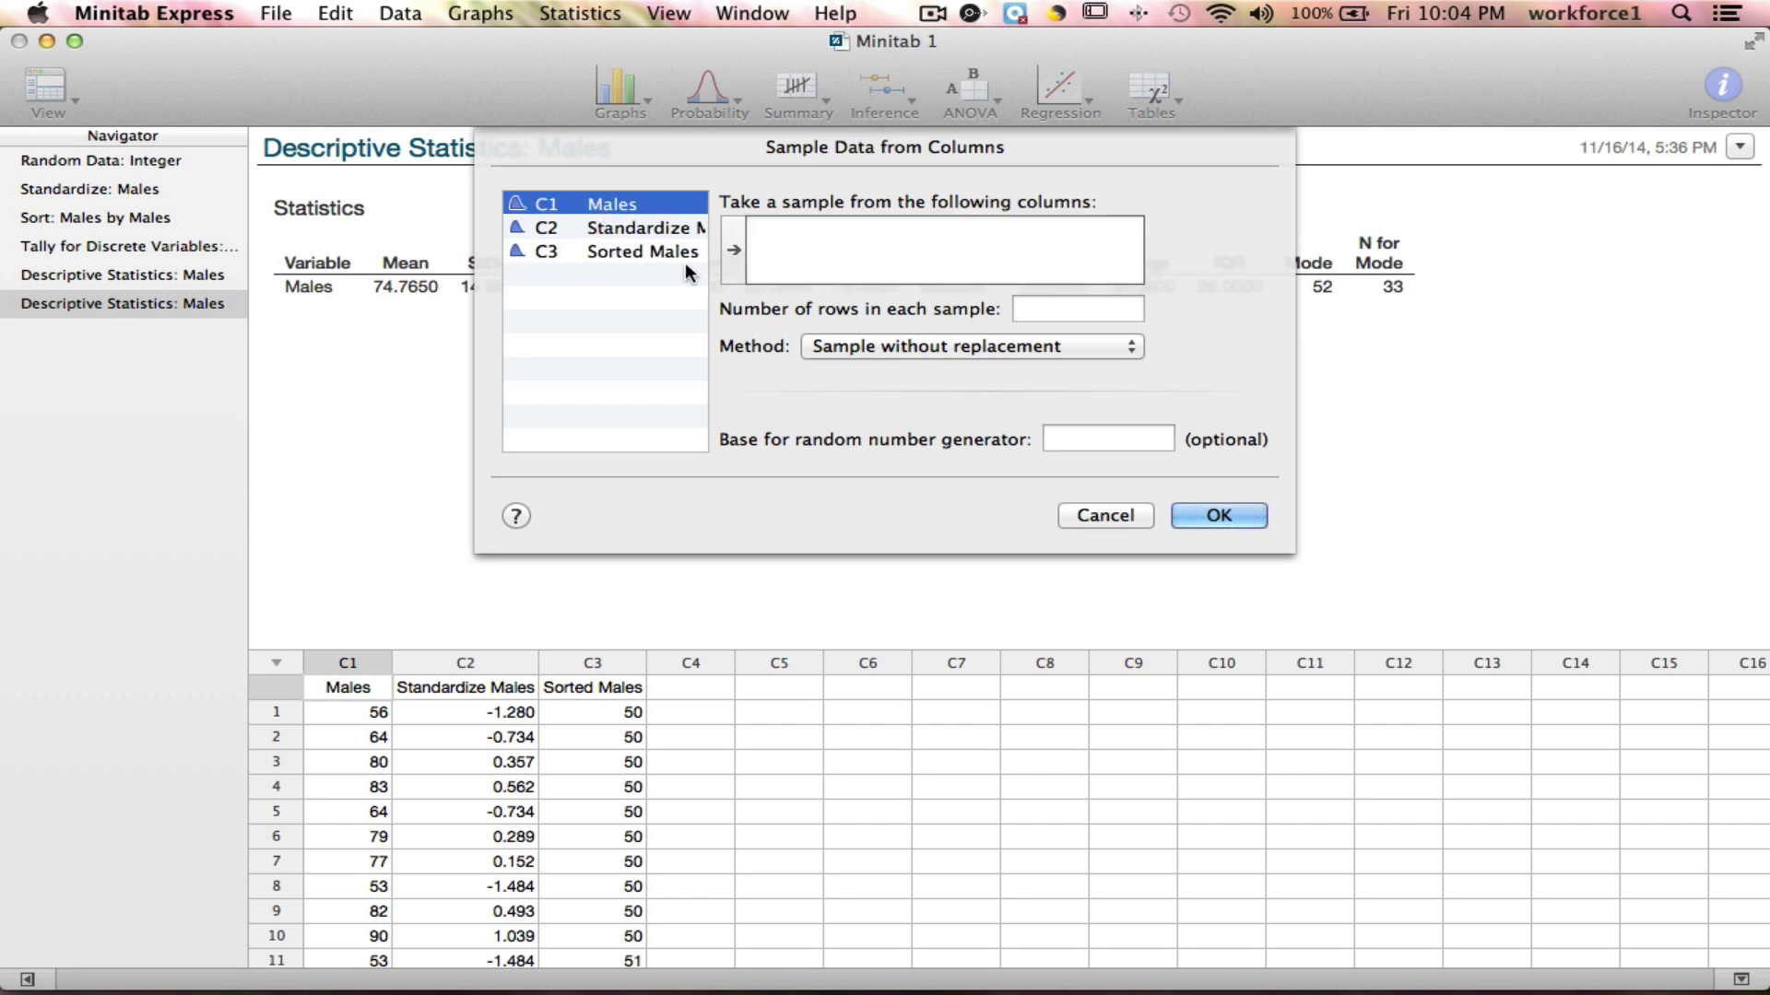
click(733, 250)
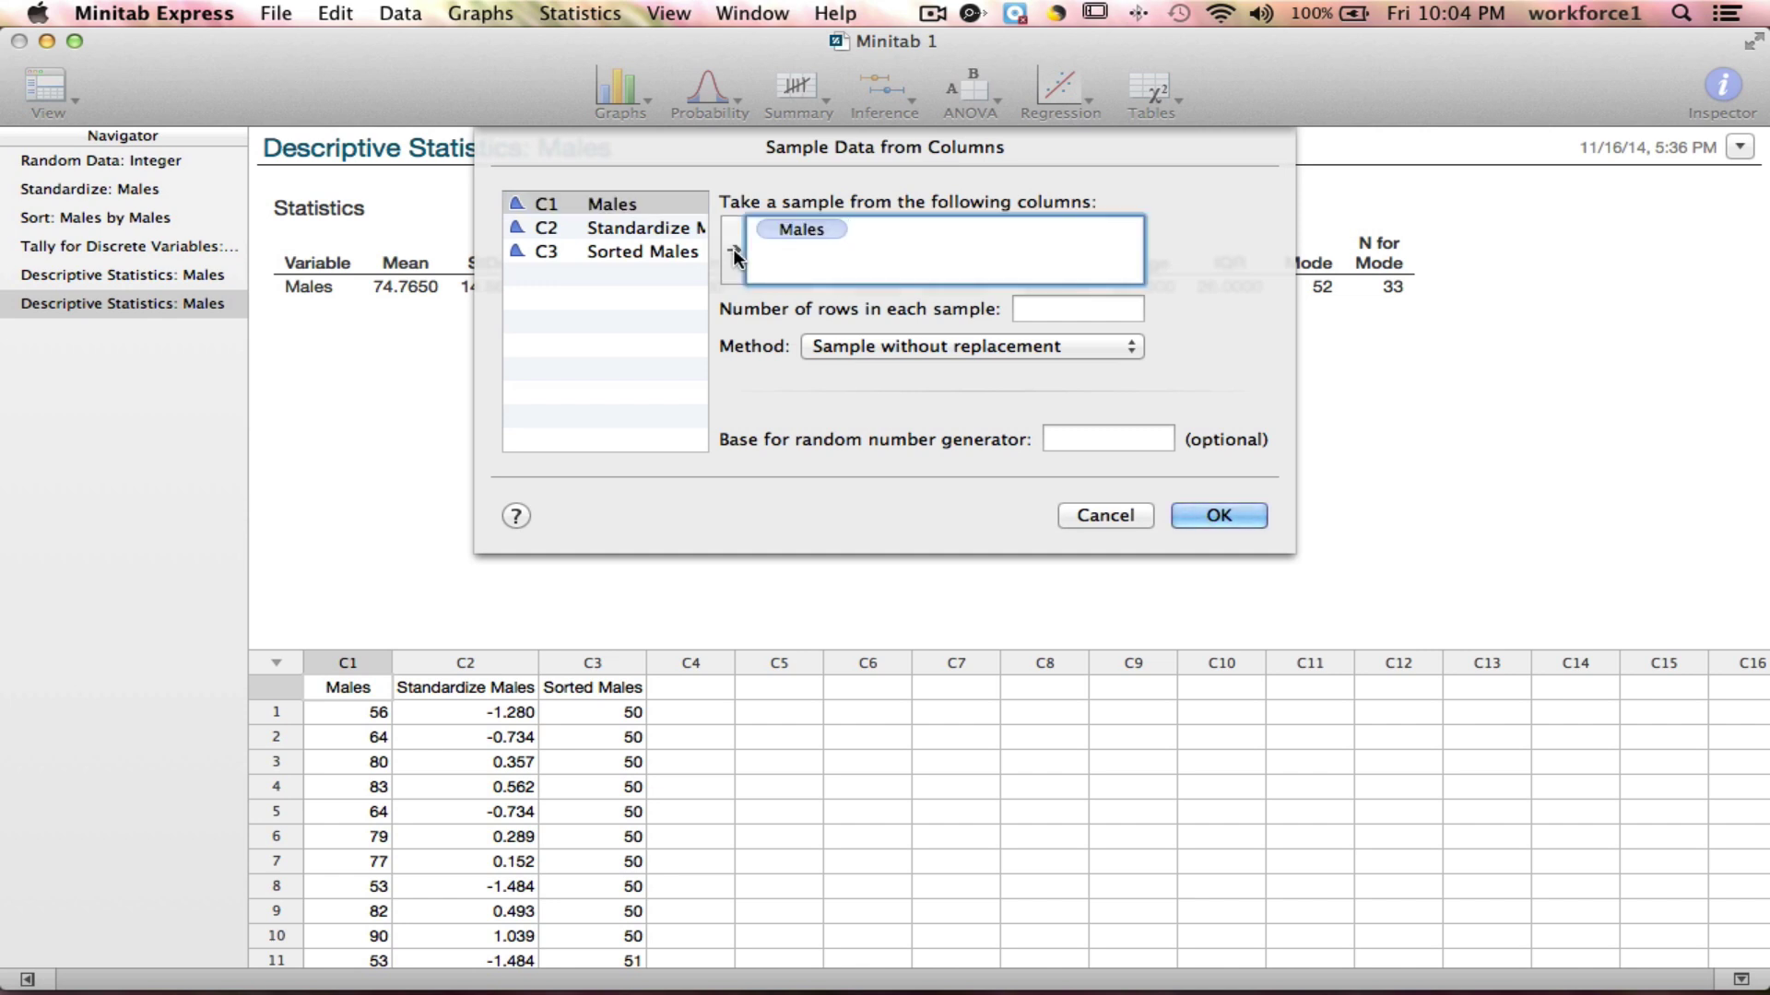
click(1040, 308)
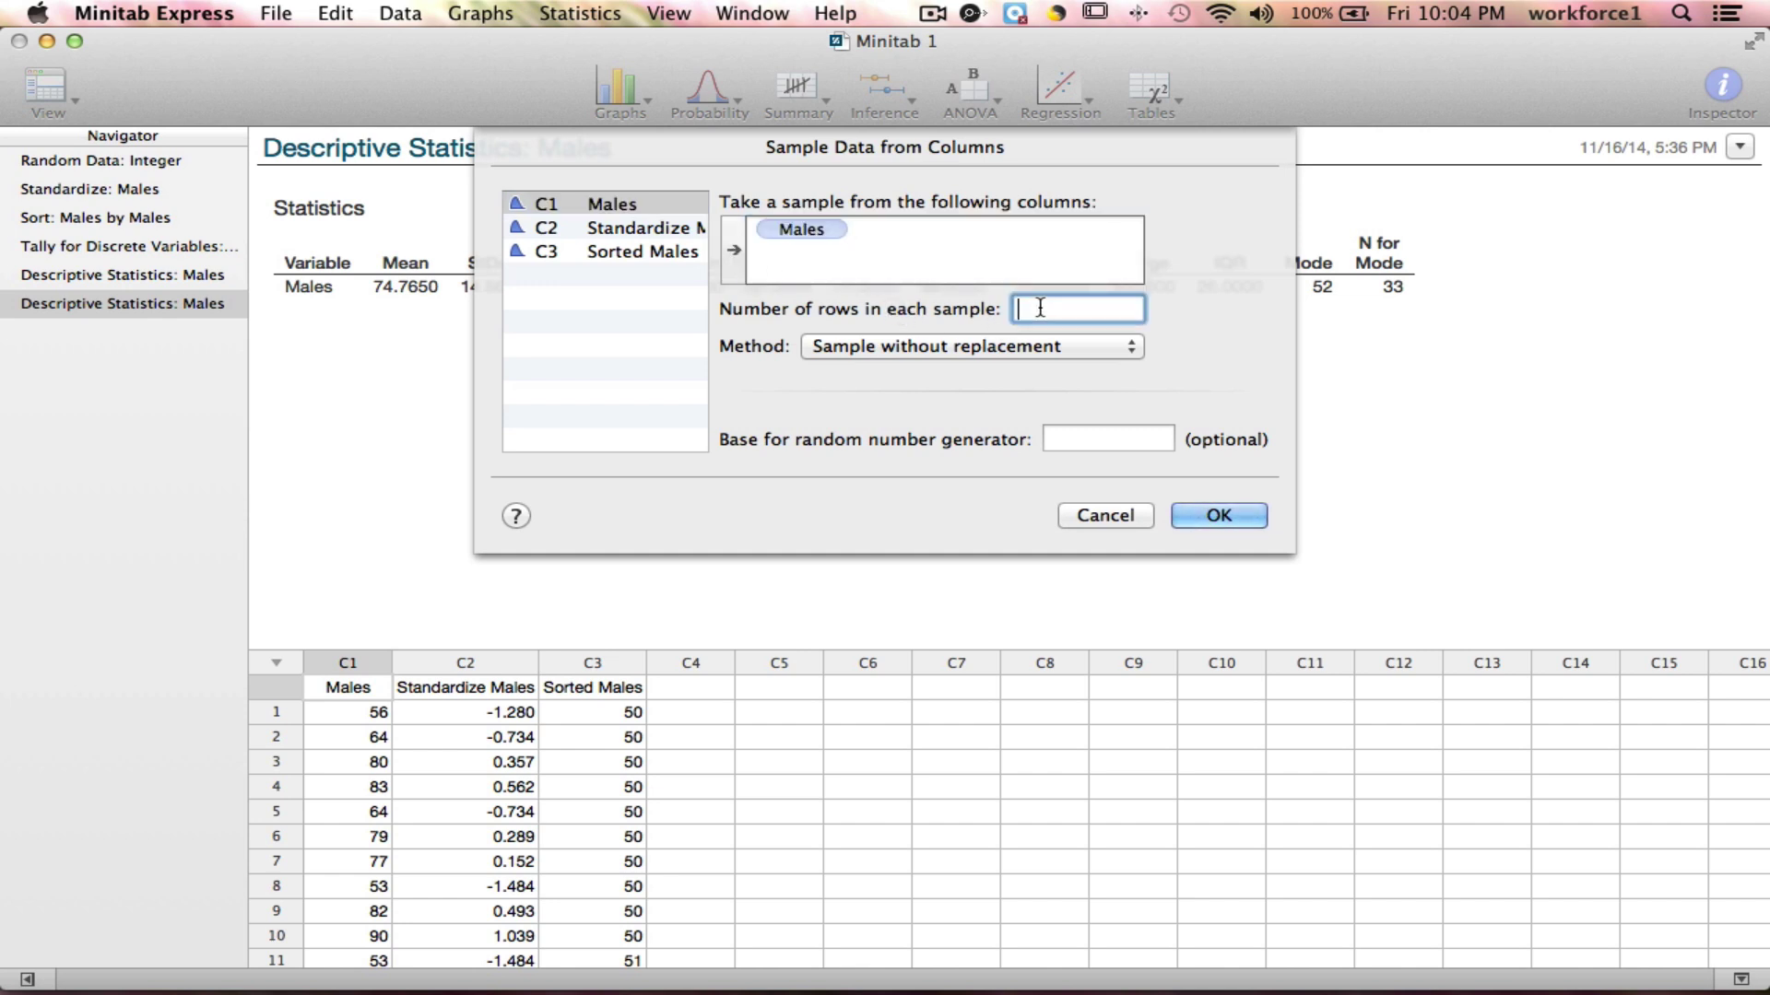
text(50)
click(1087, 347)
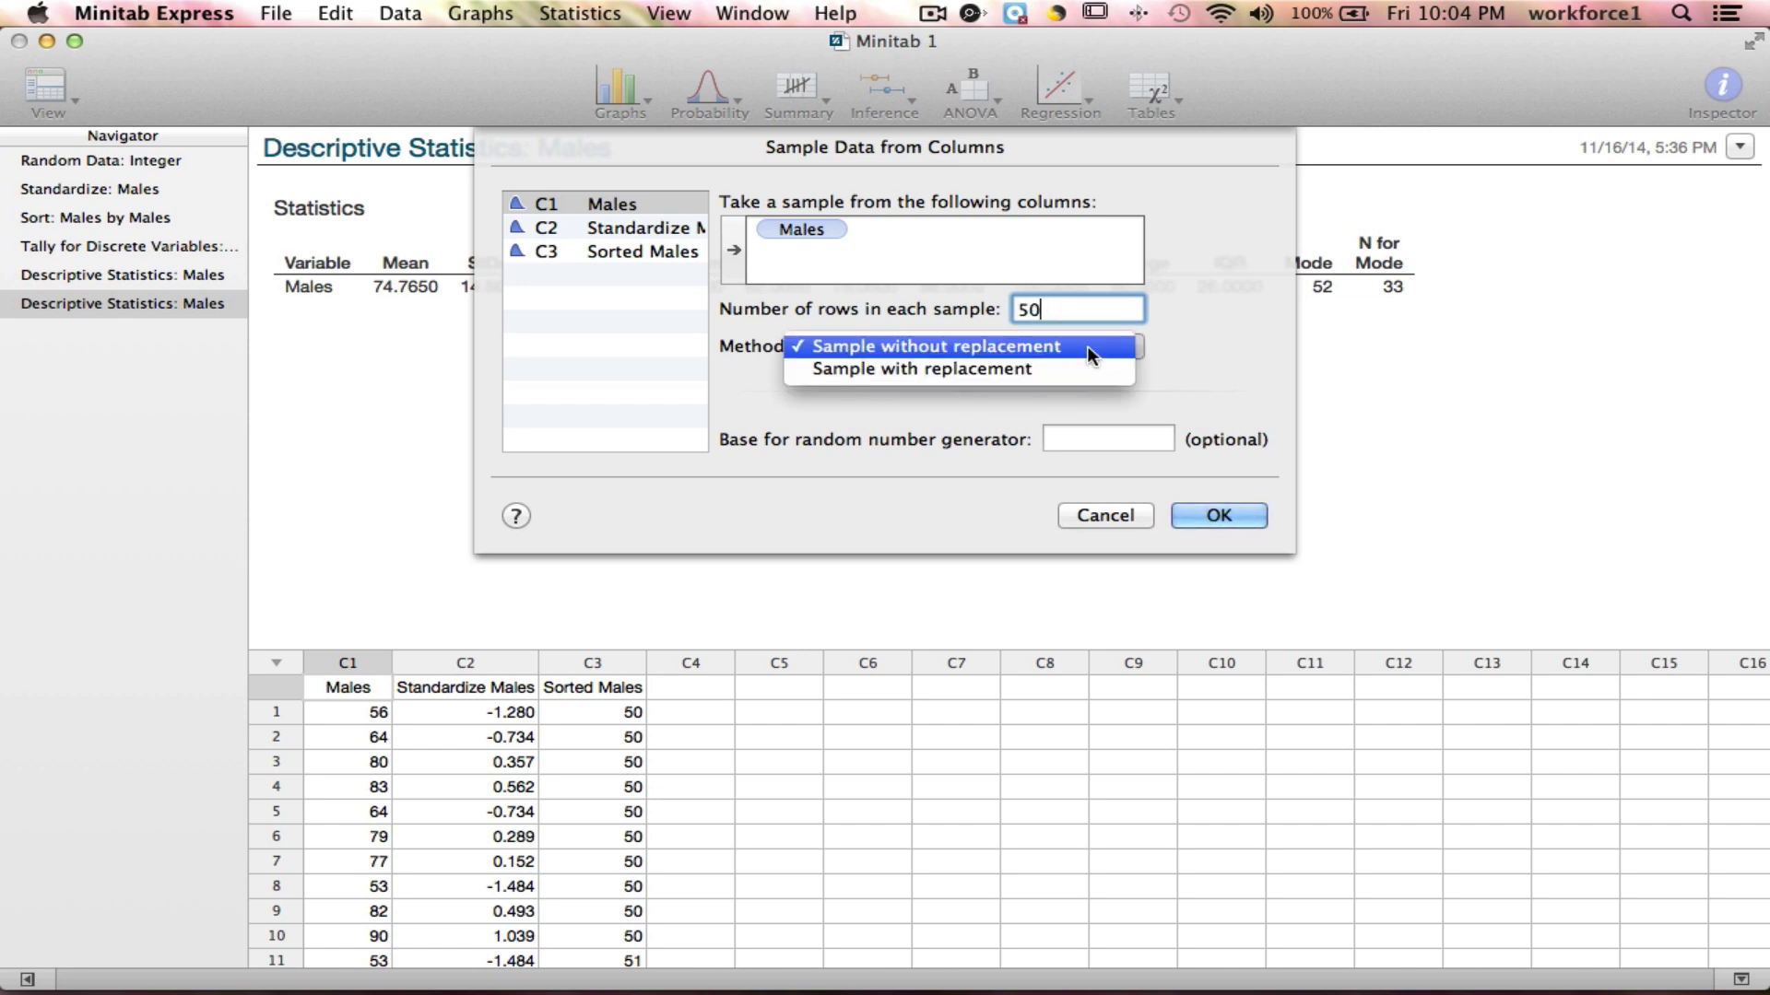
click(1034, 376)
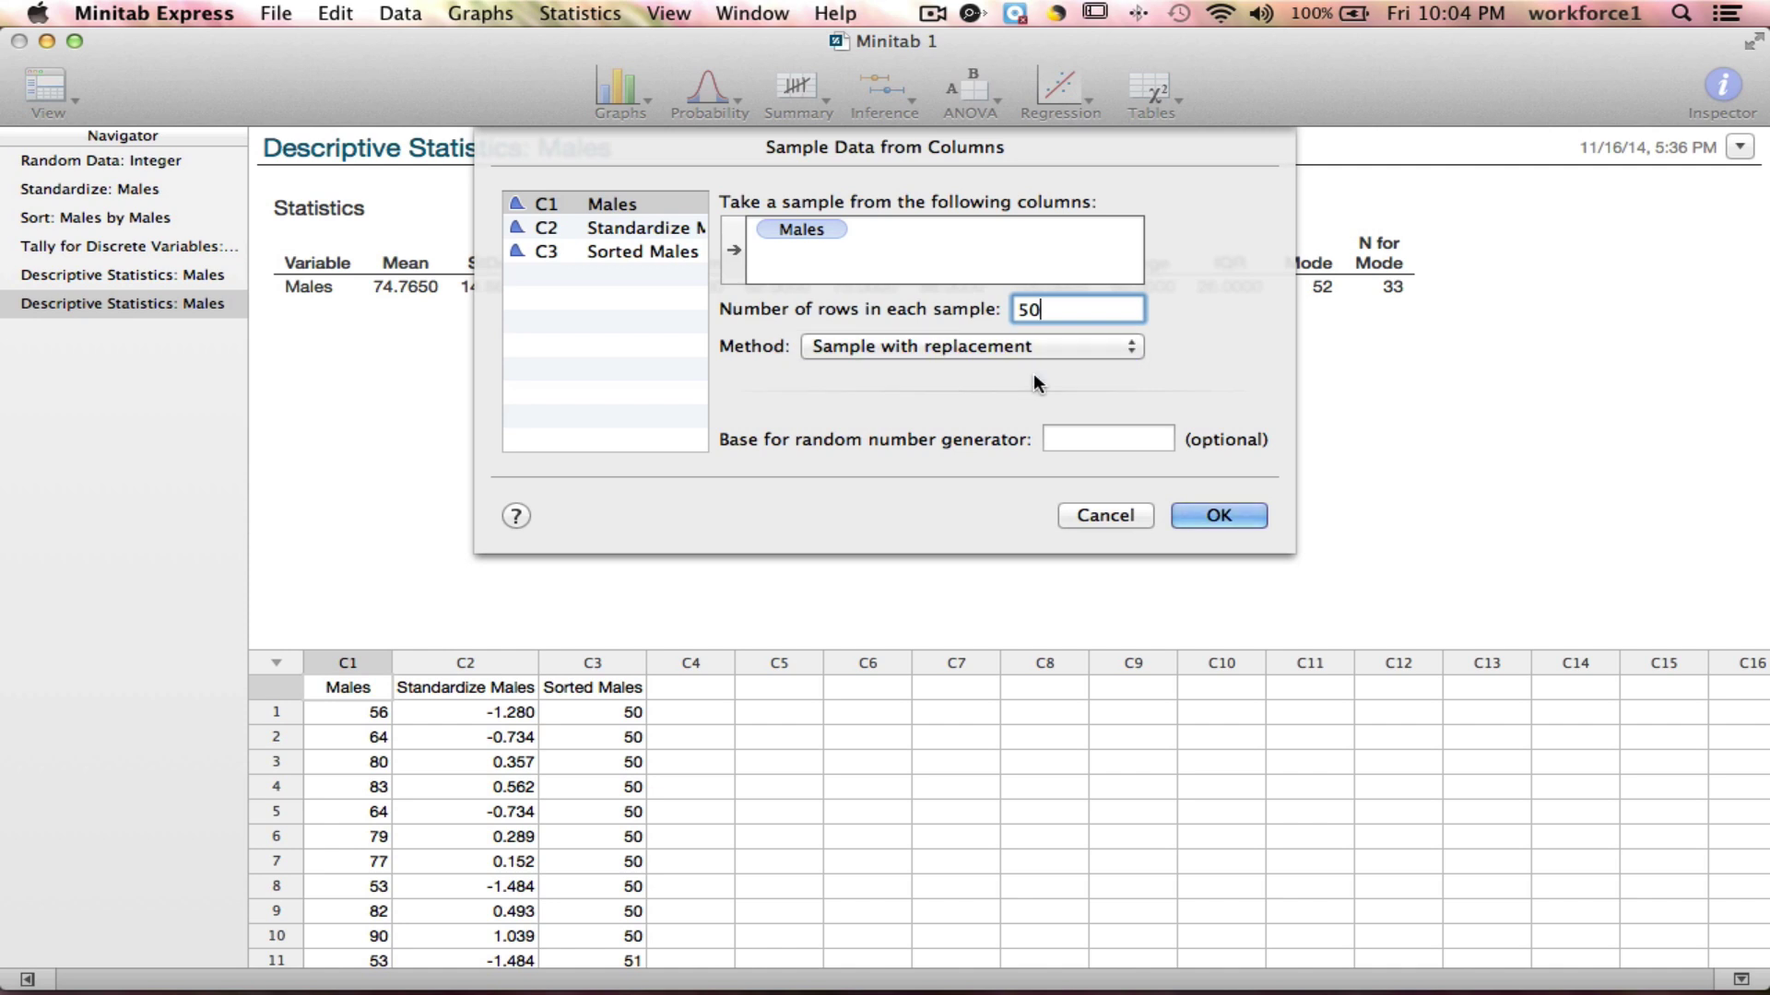
click(1215, 513)
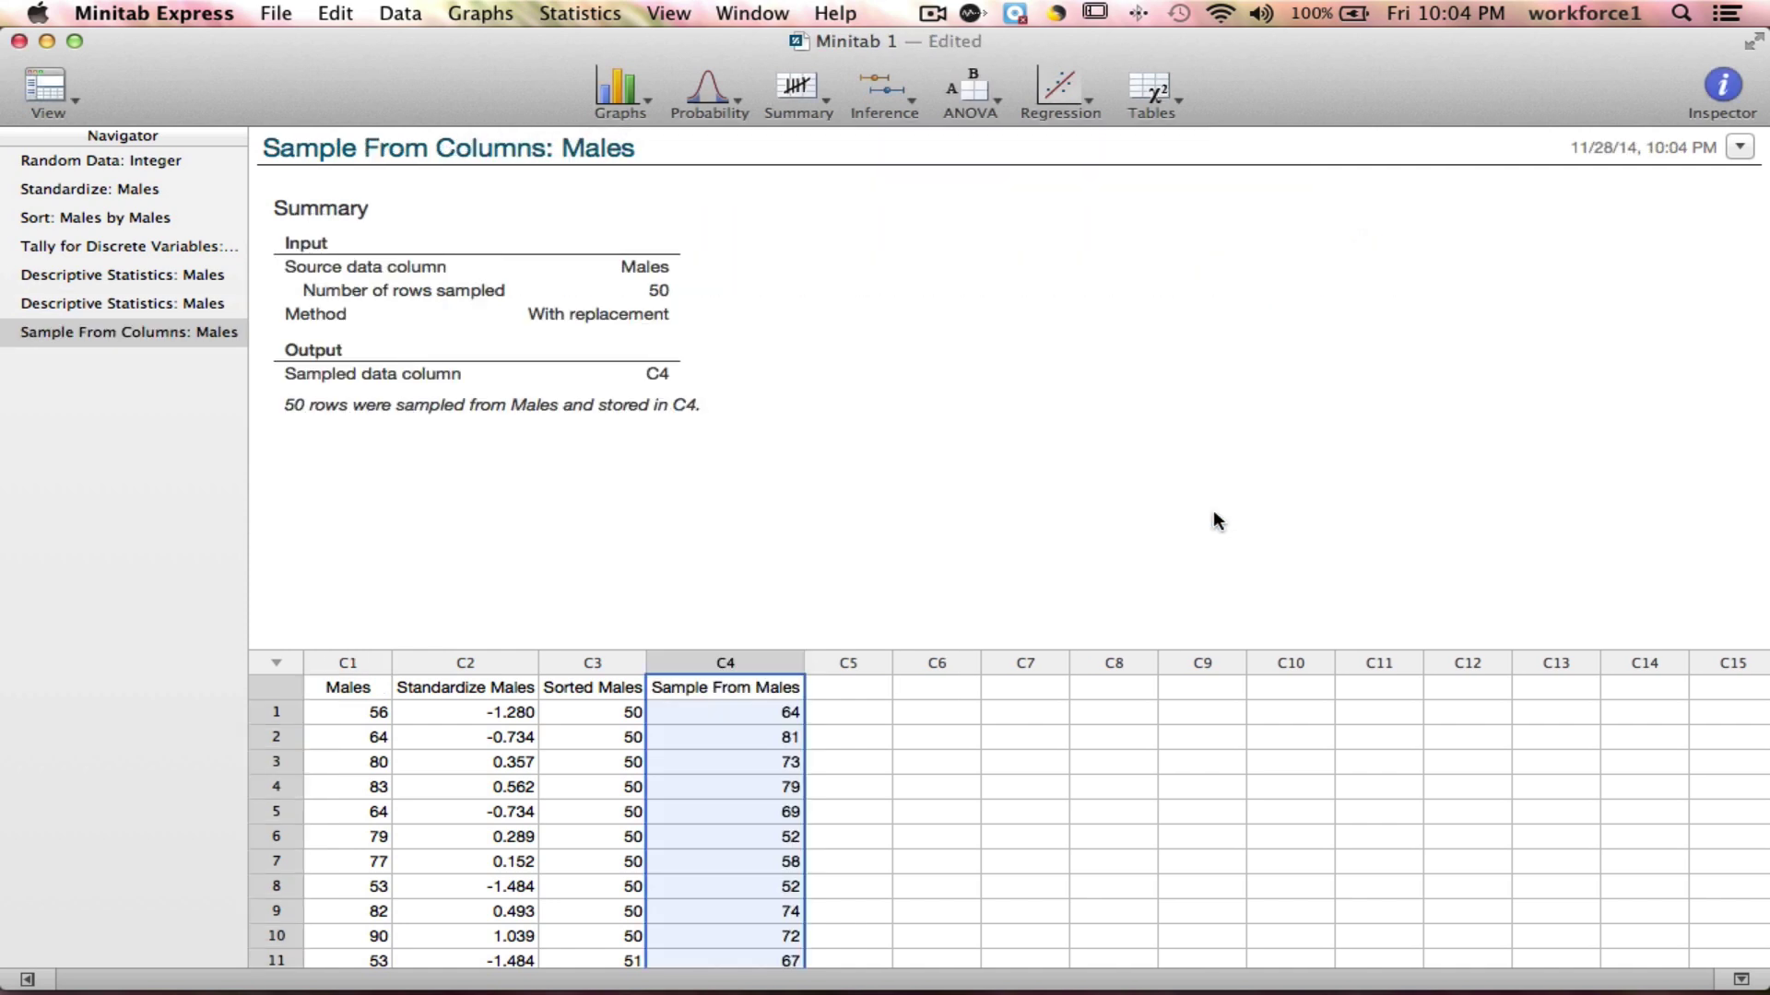
Step: Rename the sampled data column C4 as "Sample: Males"
click(742, 689)
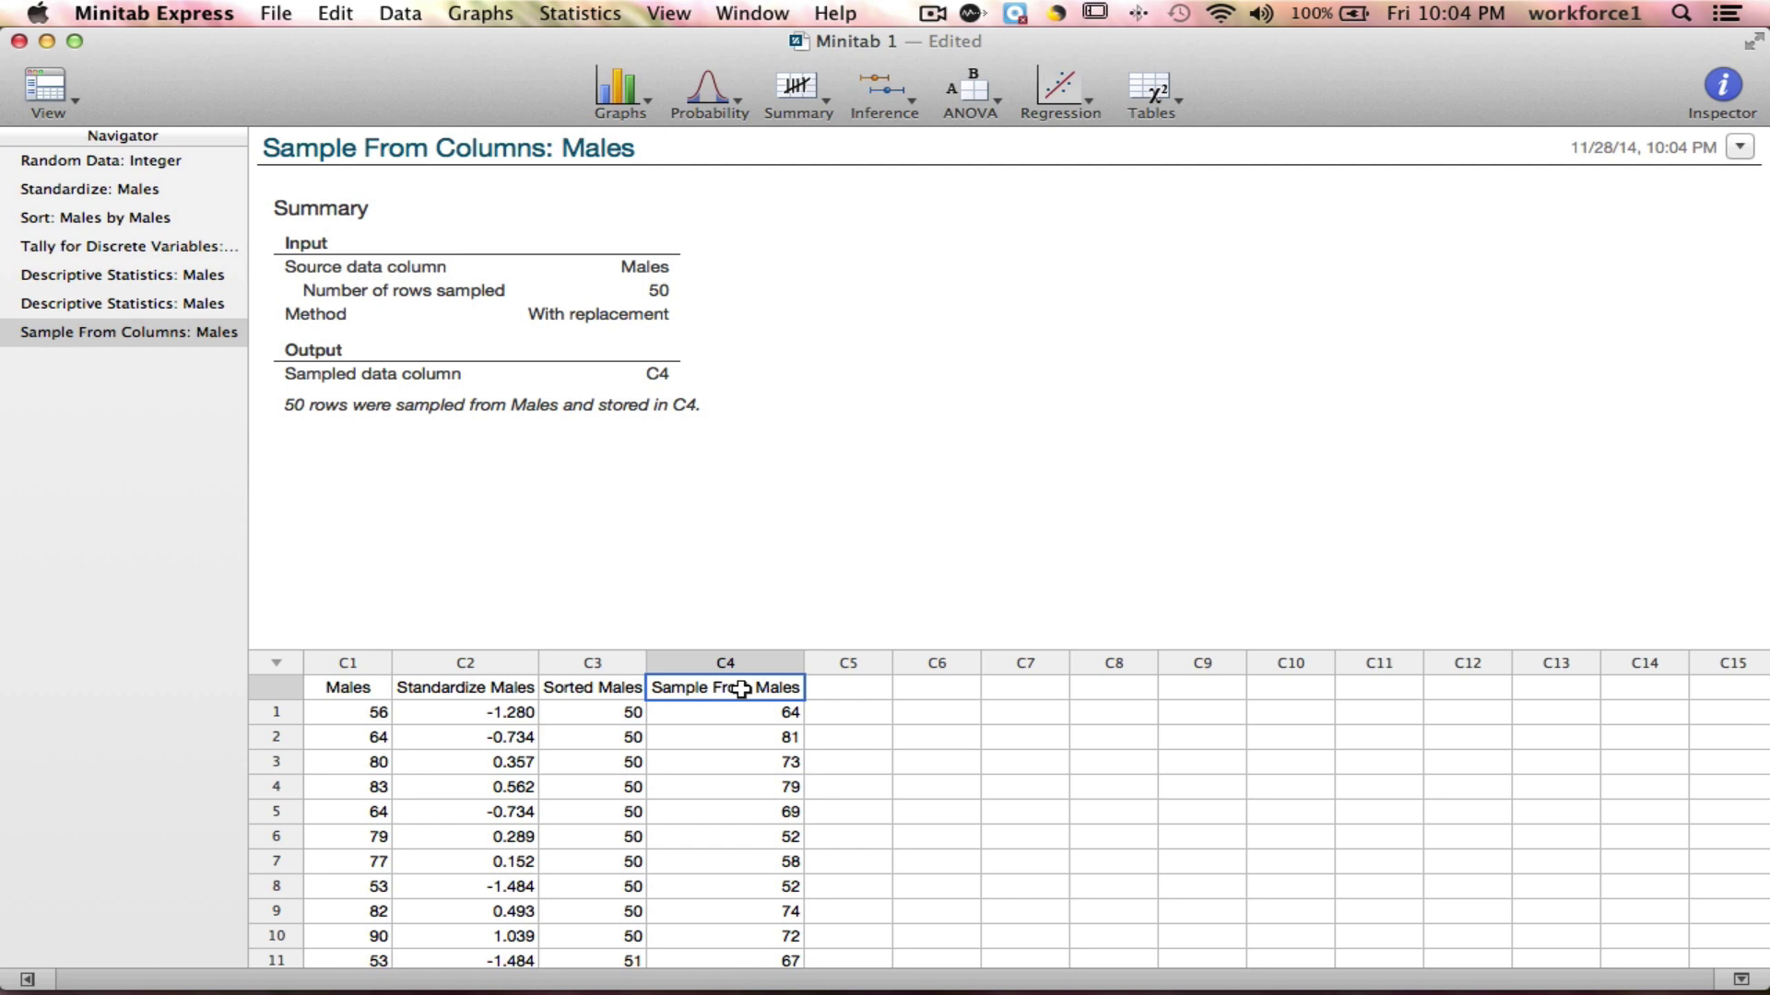
text(Sample: Males)
click(733, 712)
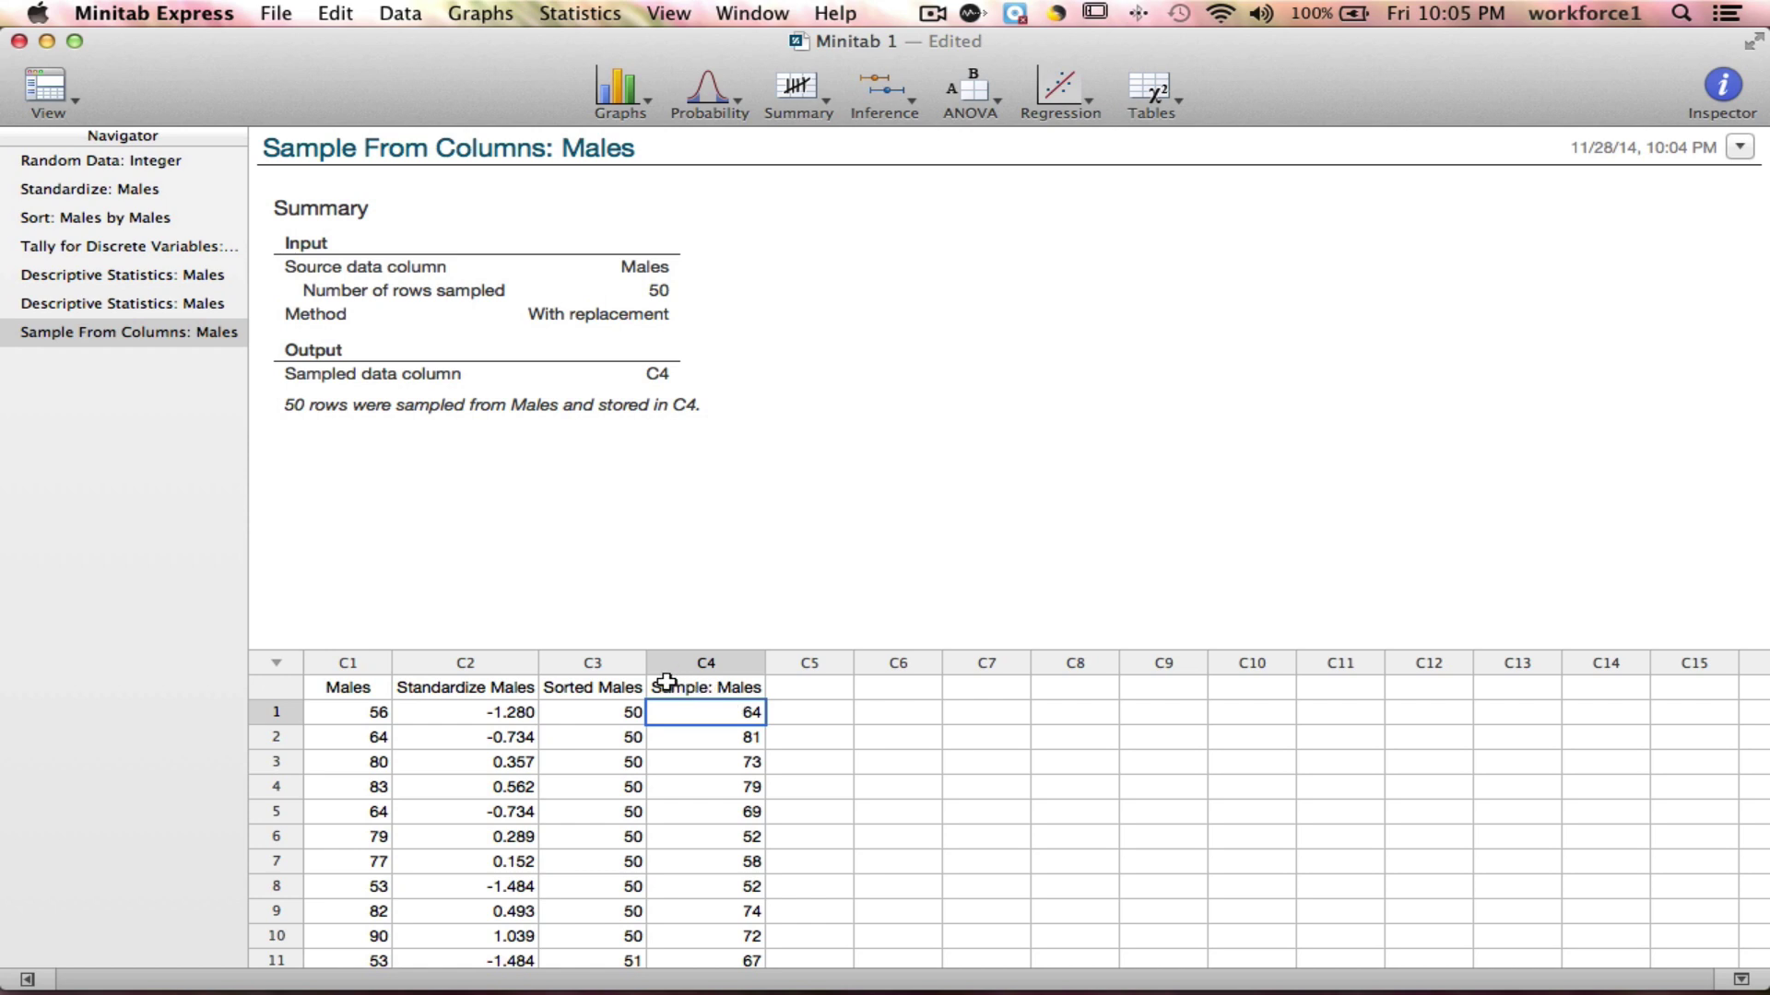
Step: Set up a Descriptive Statistics analysis with Sample: Males as the variable
click(580, 16)
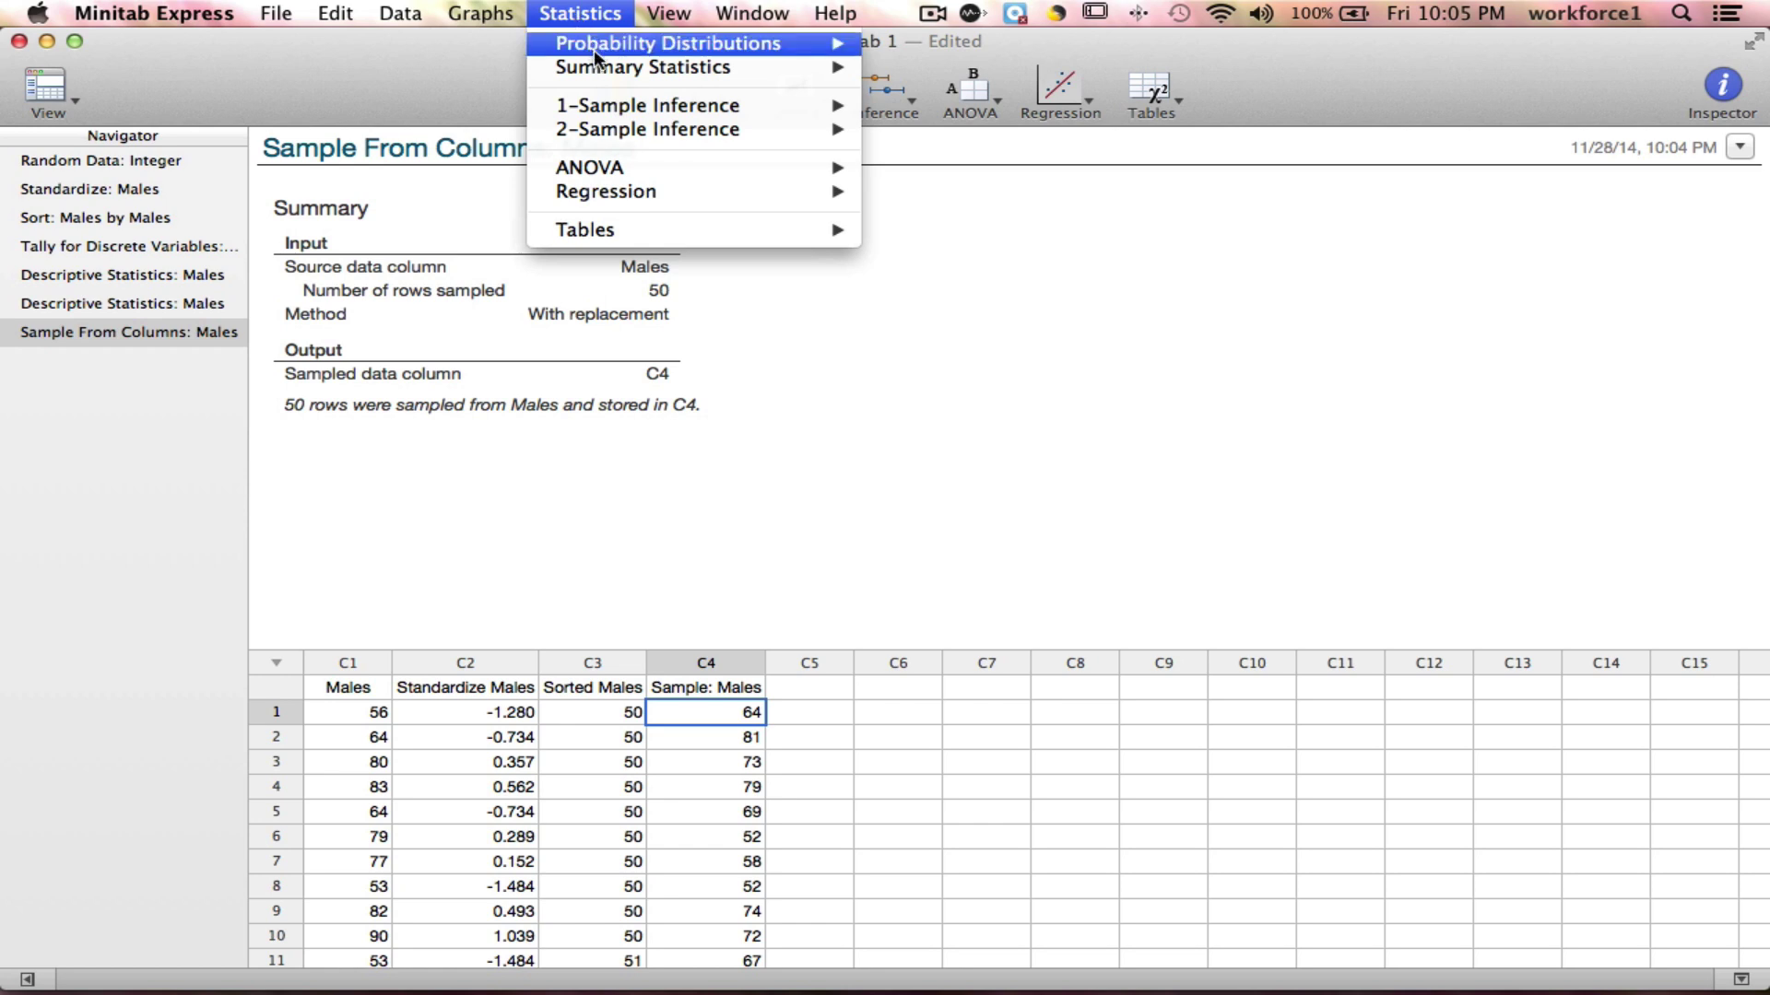
mouse_move(597, 72)
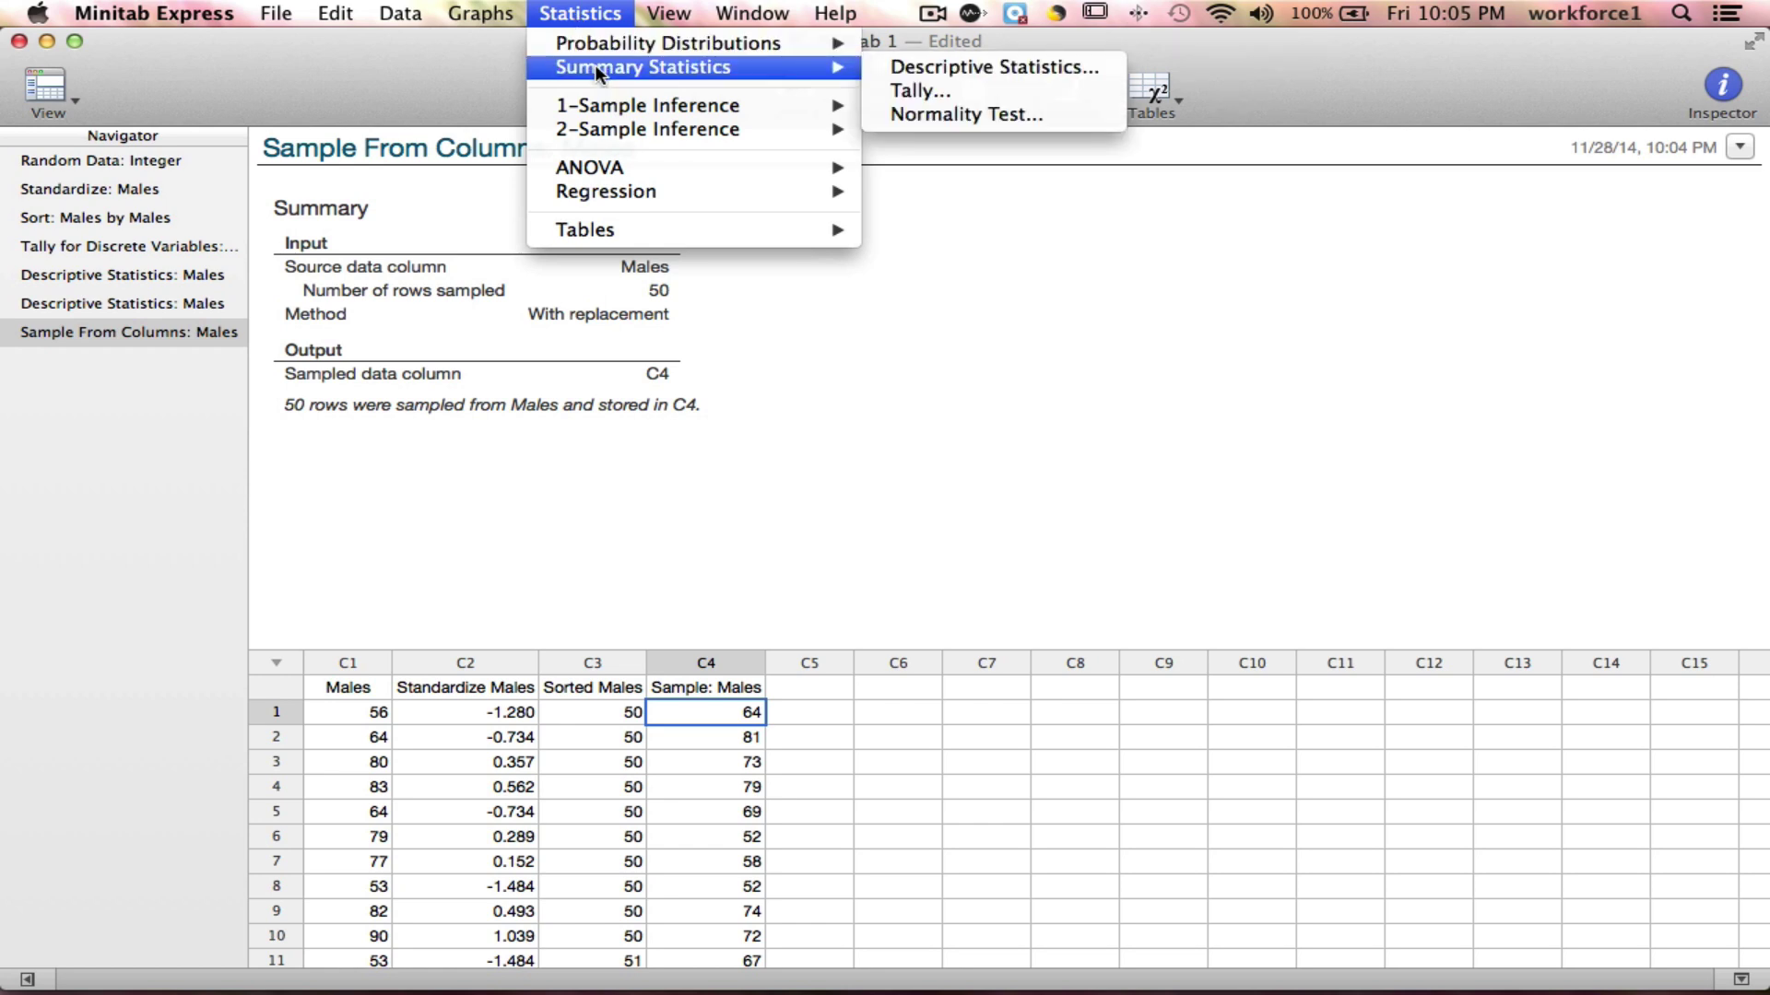
click(942, 66)
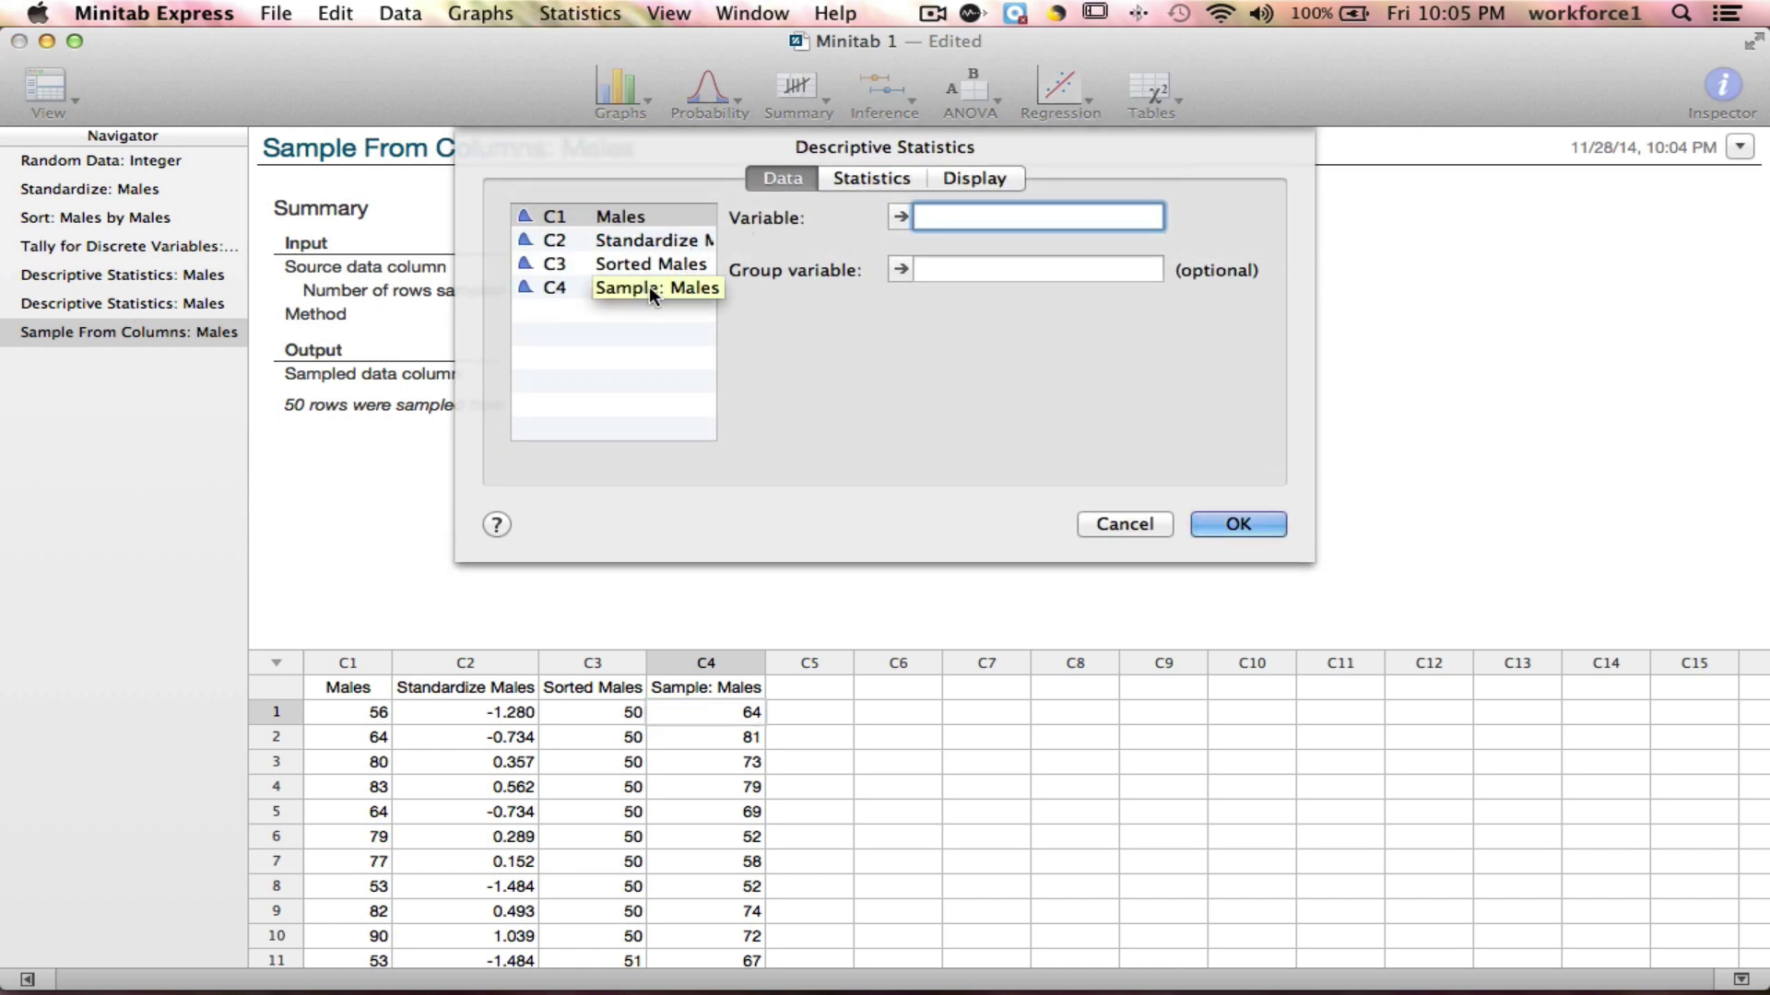
click(648, 286)
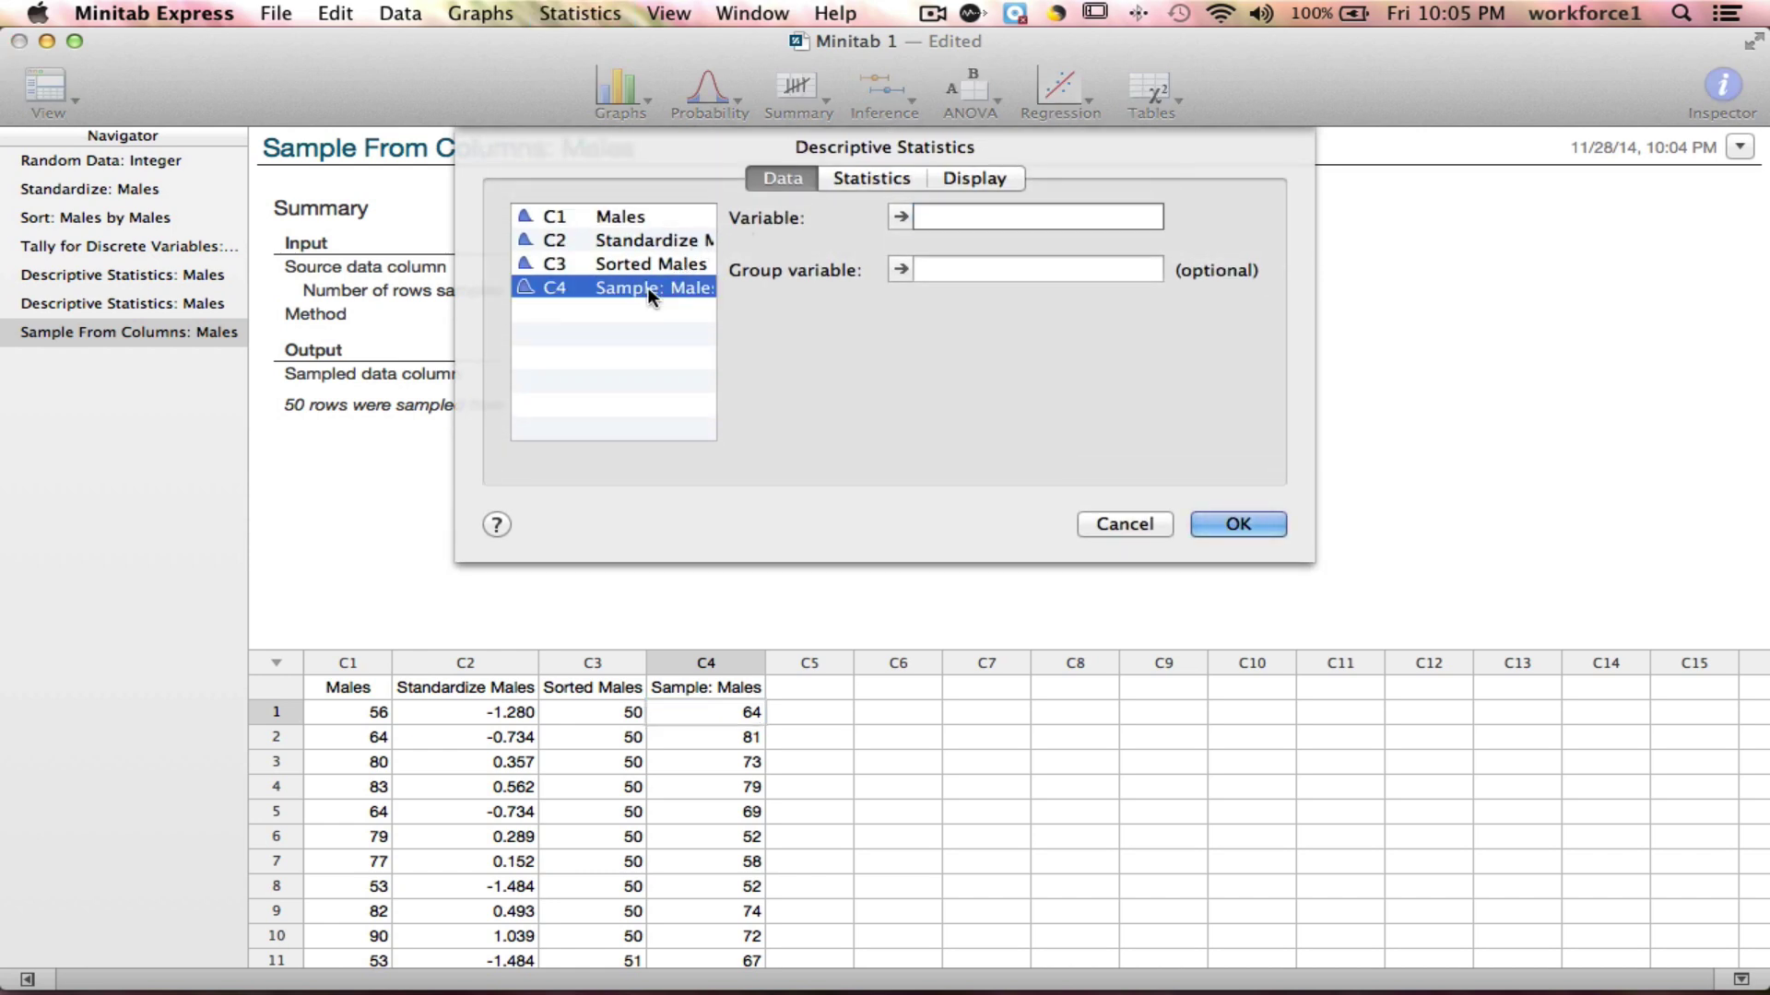
click(903, 216)
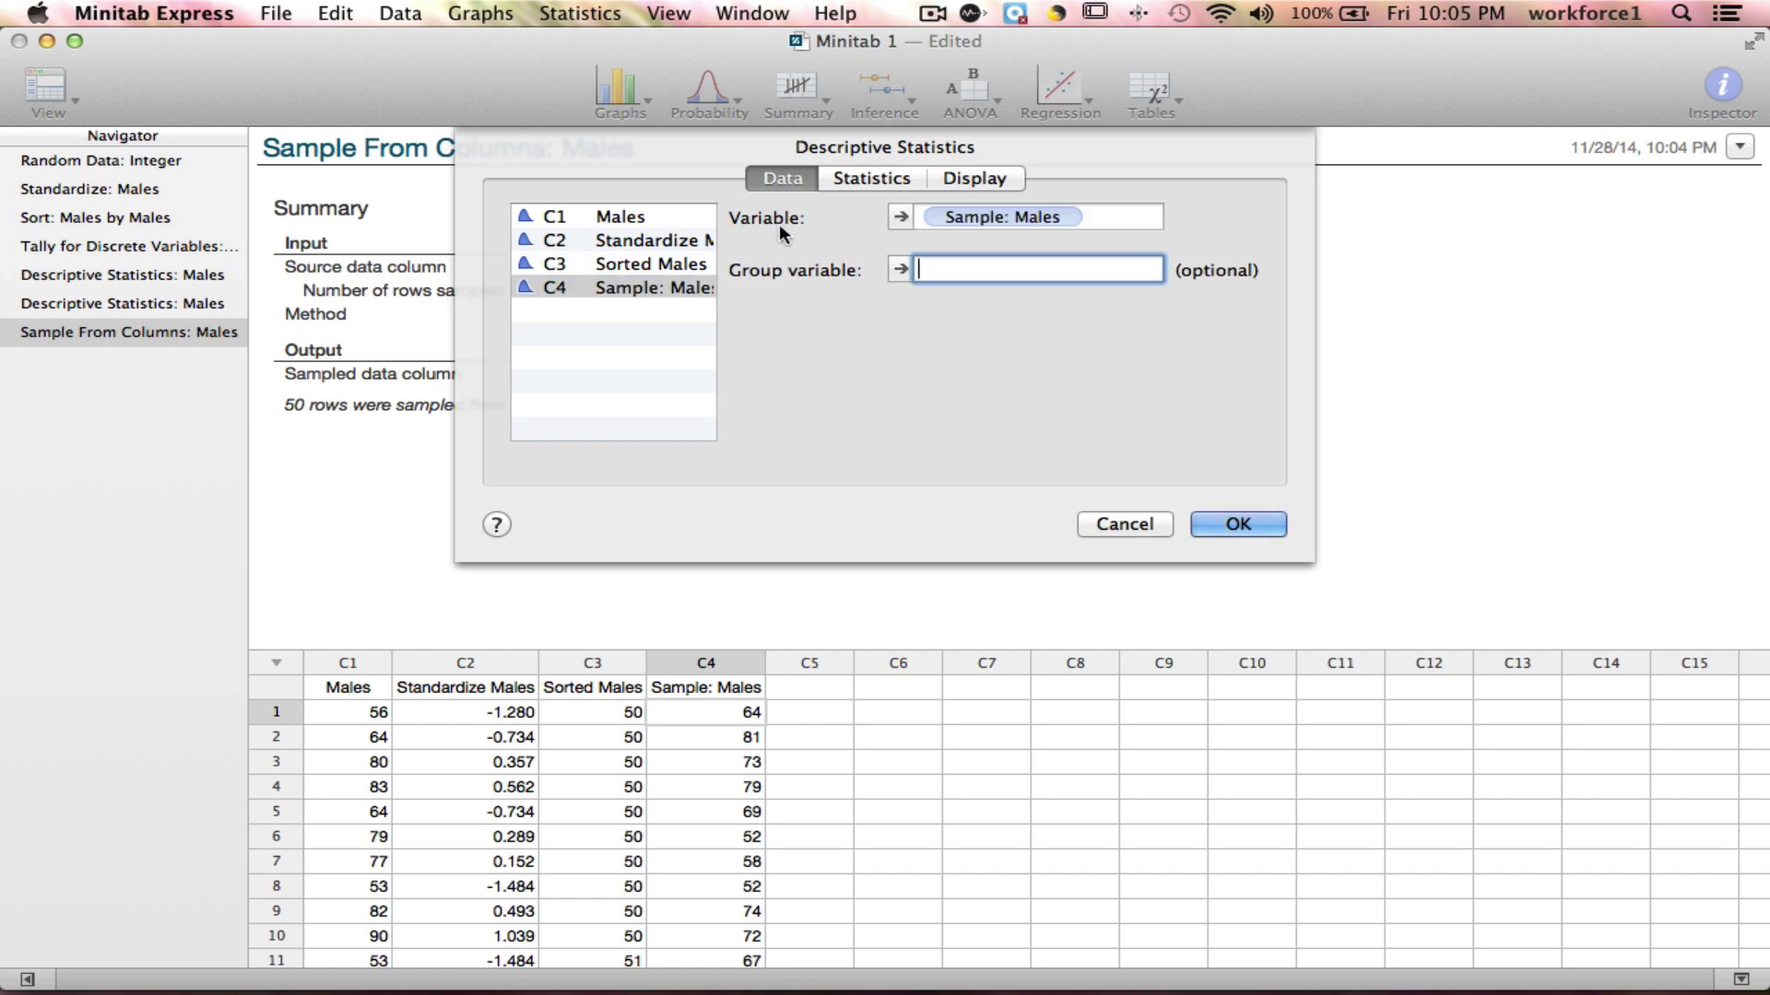
Step: Add variance, range, interquartile range and mode to the statistics, exclude SE of mean, N and N missing, and run the analysis
click(885, 175)
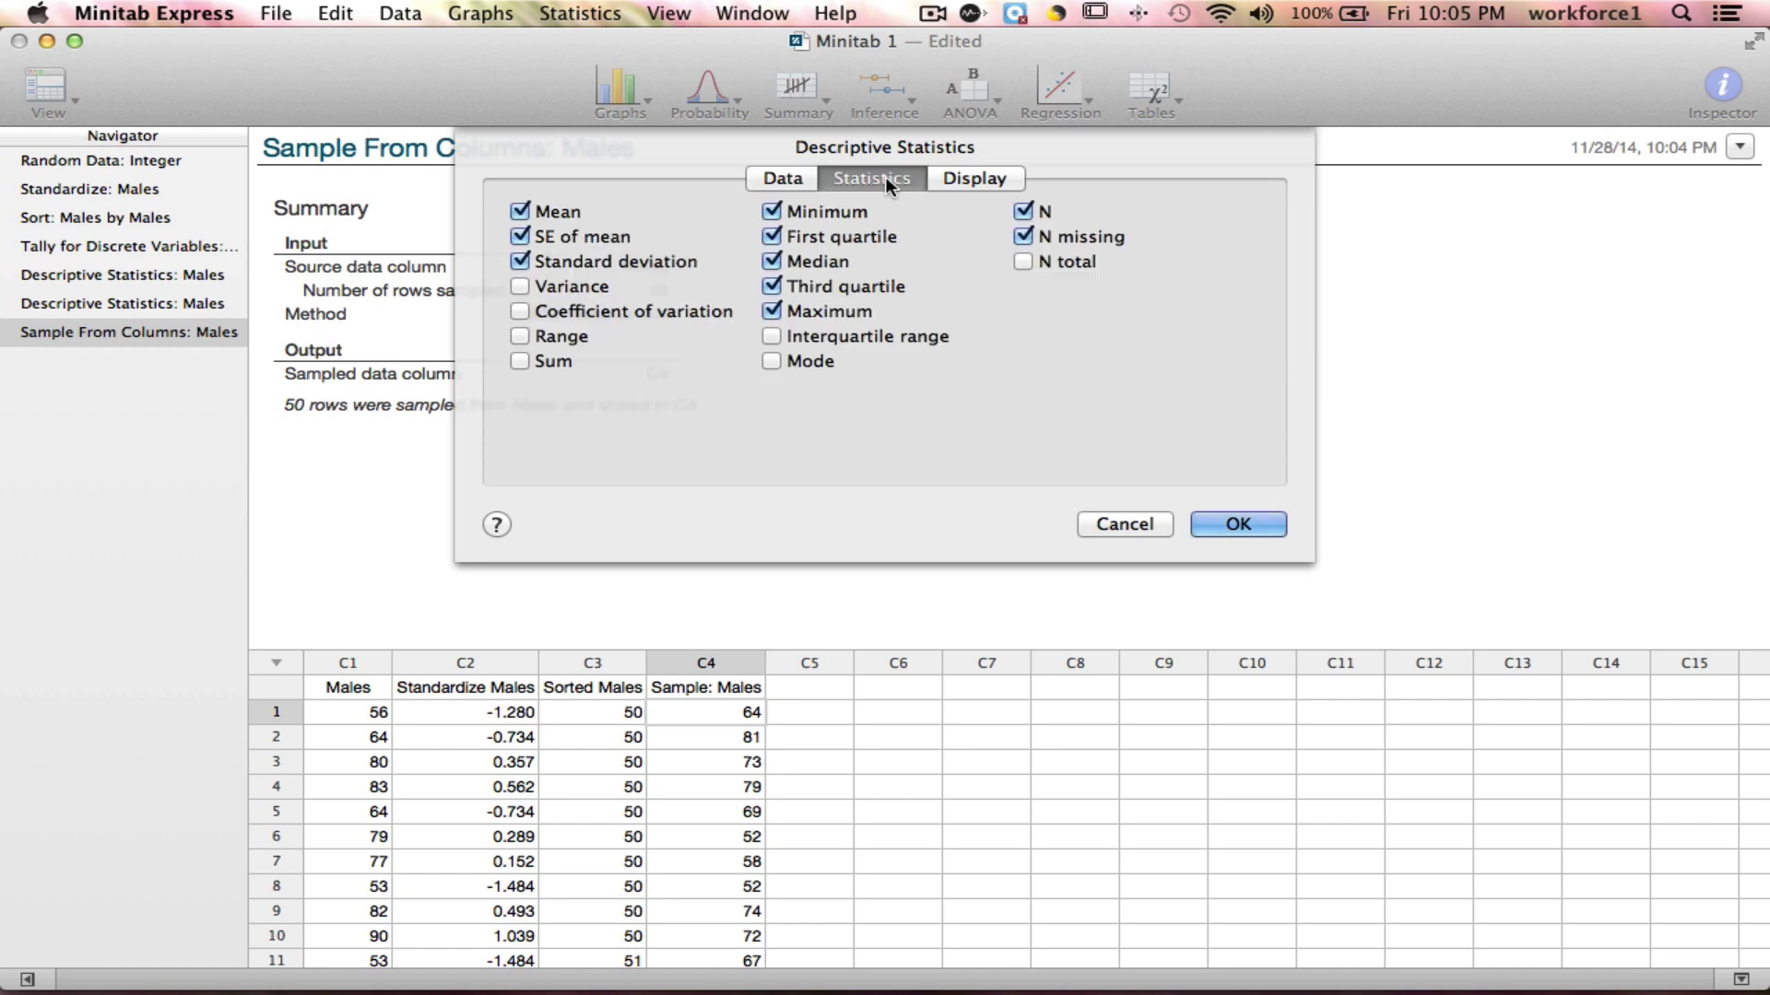
click(521, 238)
click(520, 288)
click(521, 337)
click(771, 336)
click(770, 361)
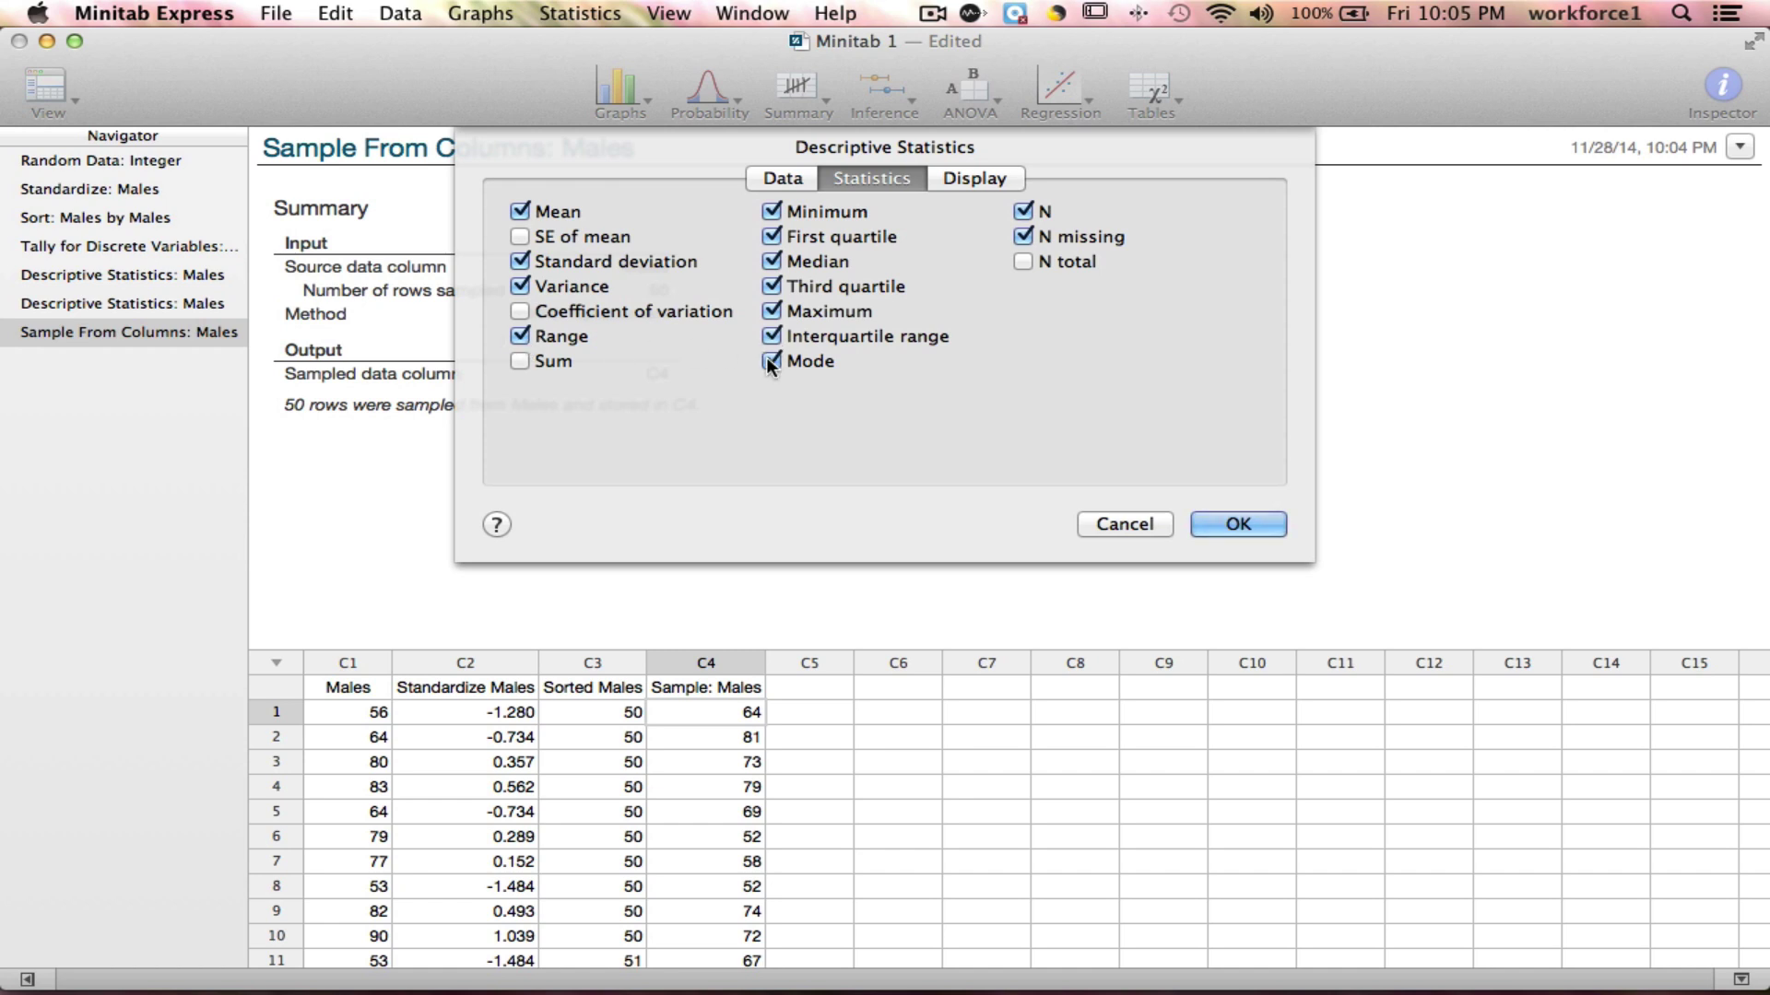
click(1025, 212)
click(1025, 236)
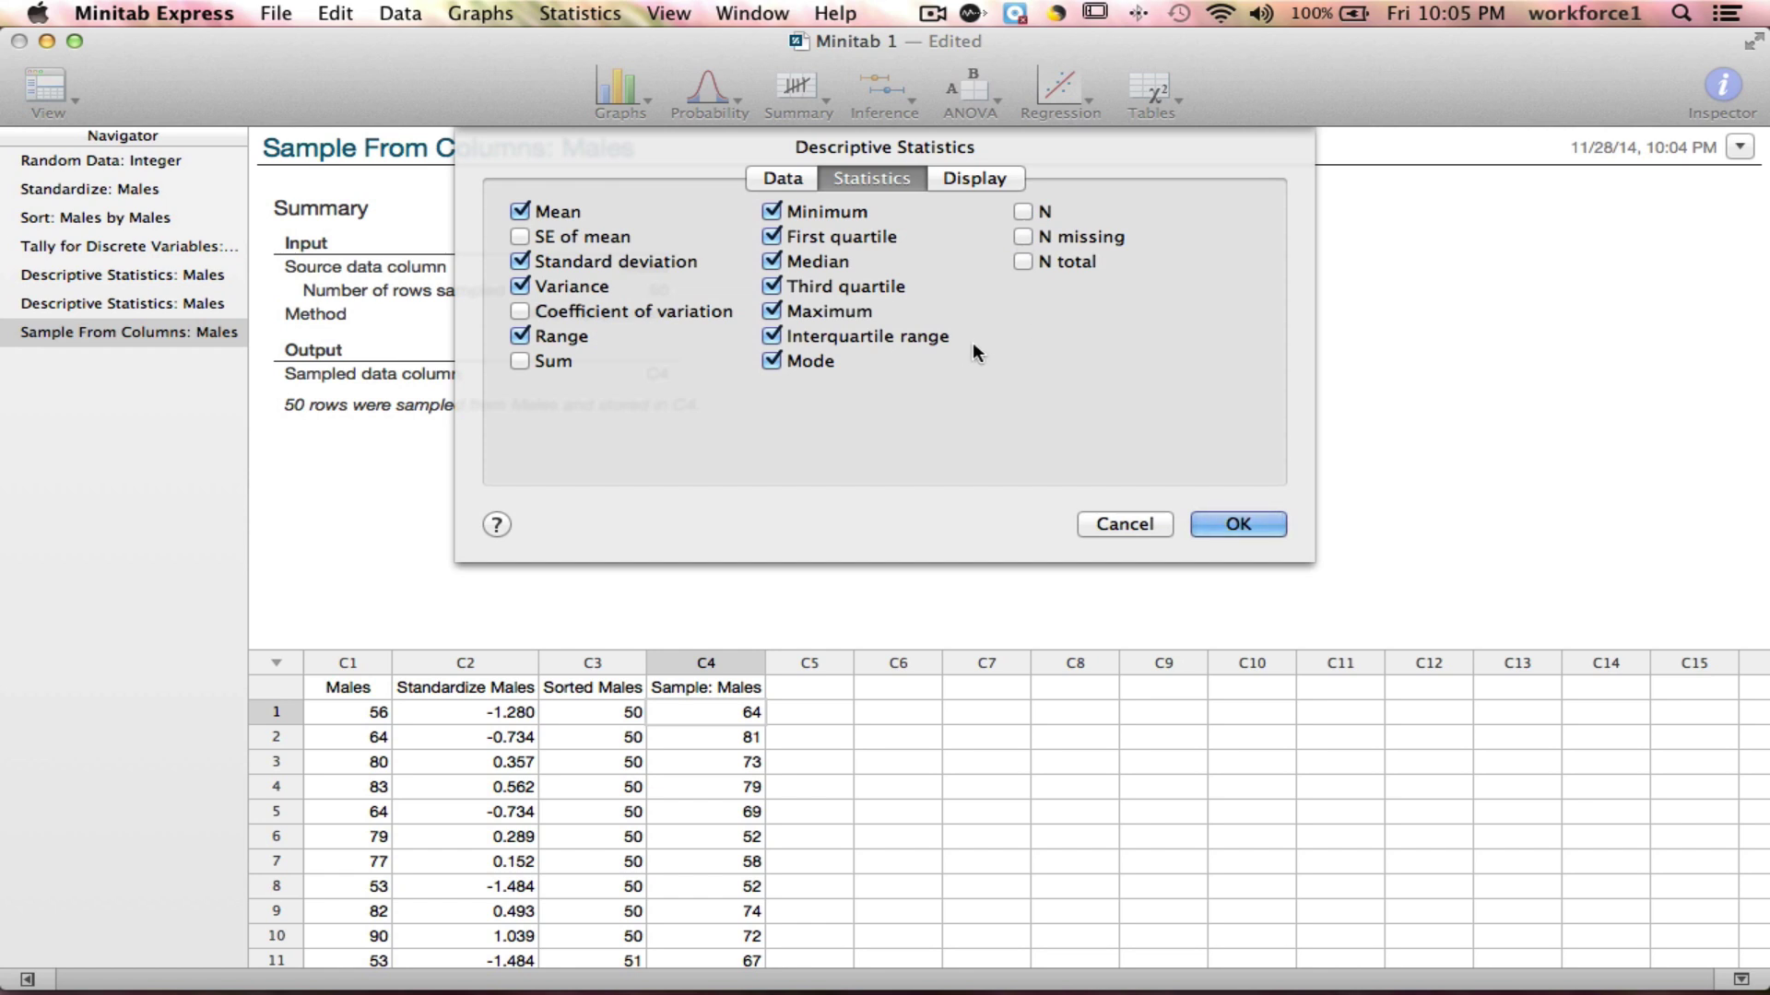
click(1216, 526)
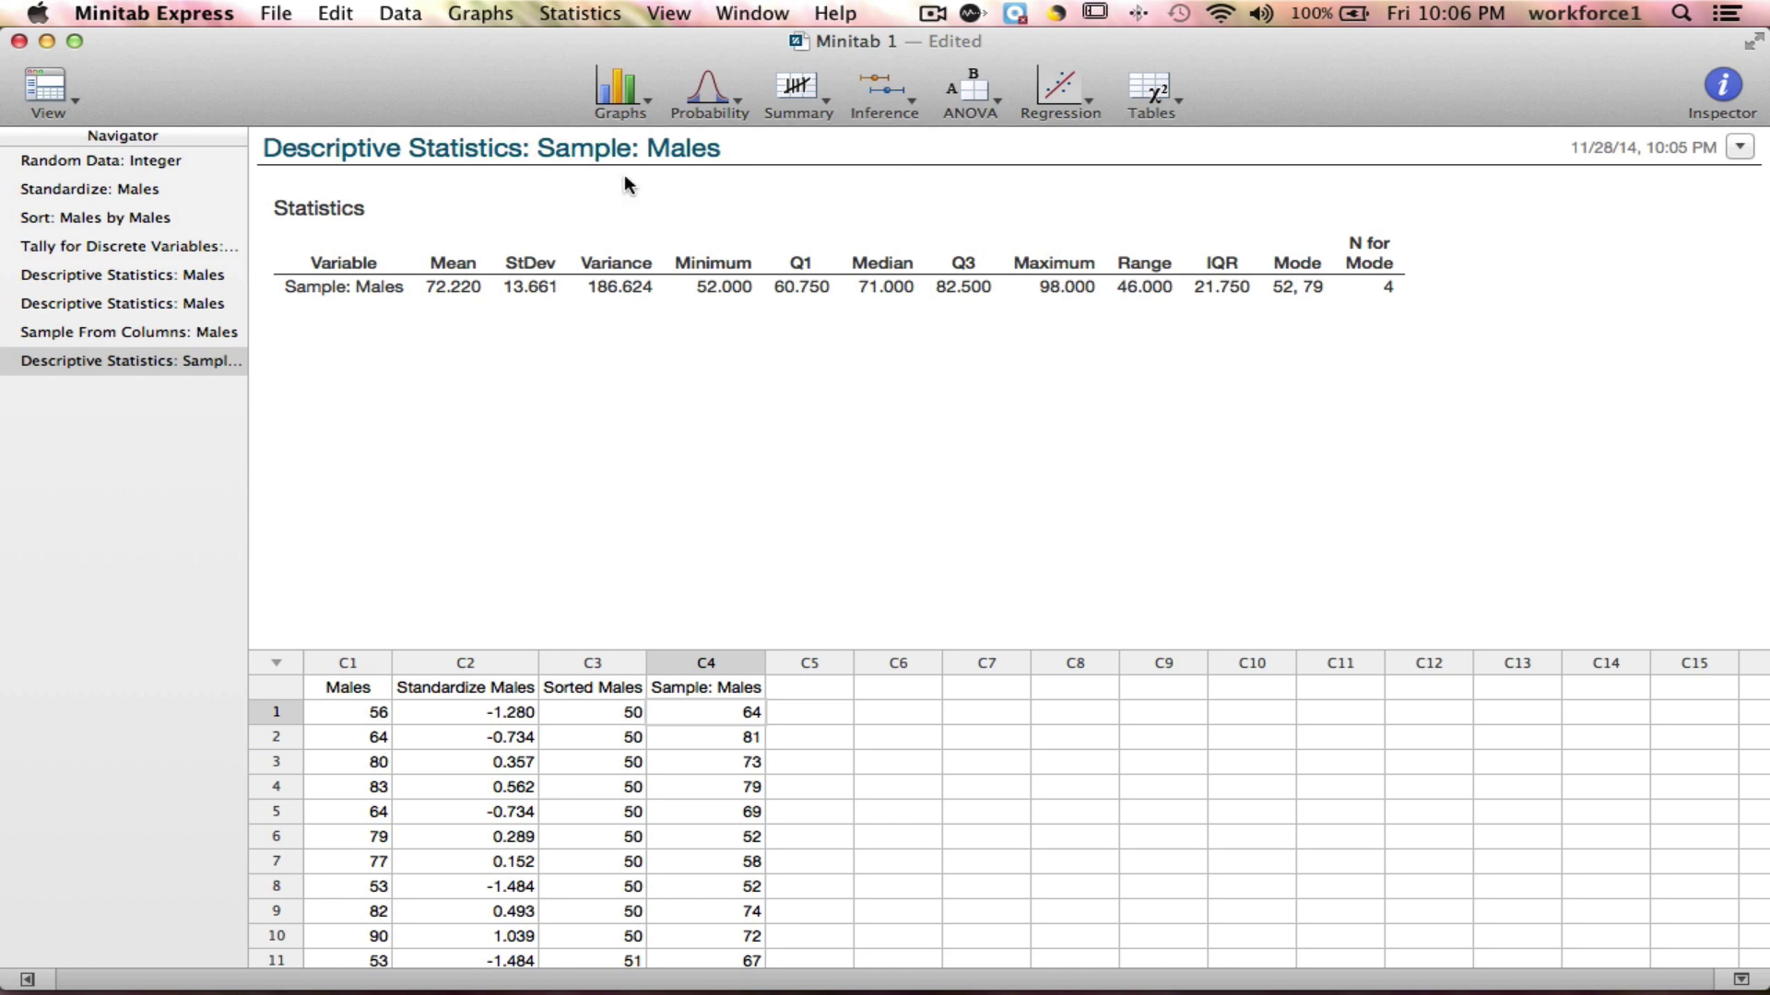
Step: Run a 1-Sample t analysis on the Sample: Males column with a confidence level of 99
click(580, 12)
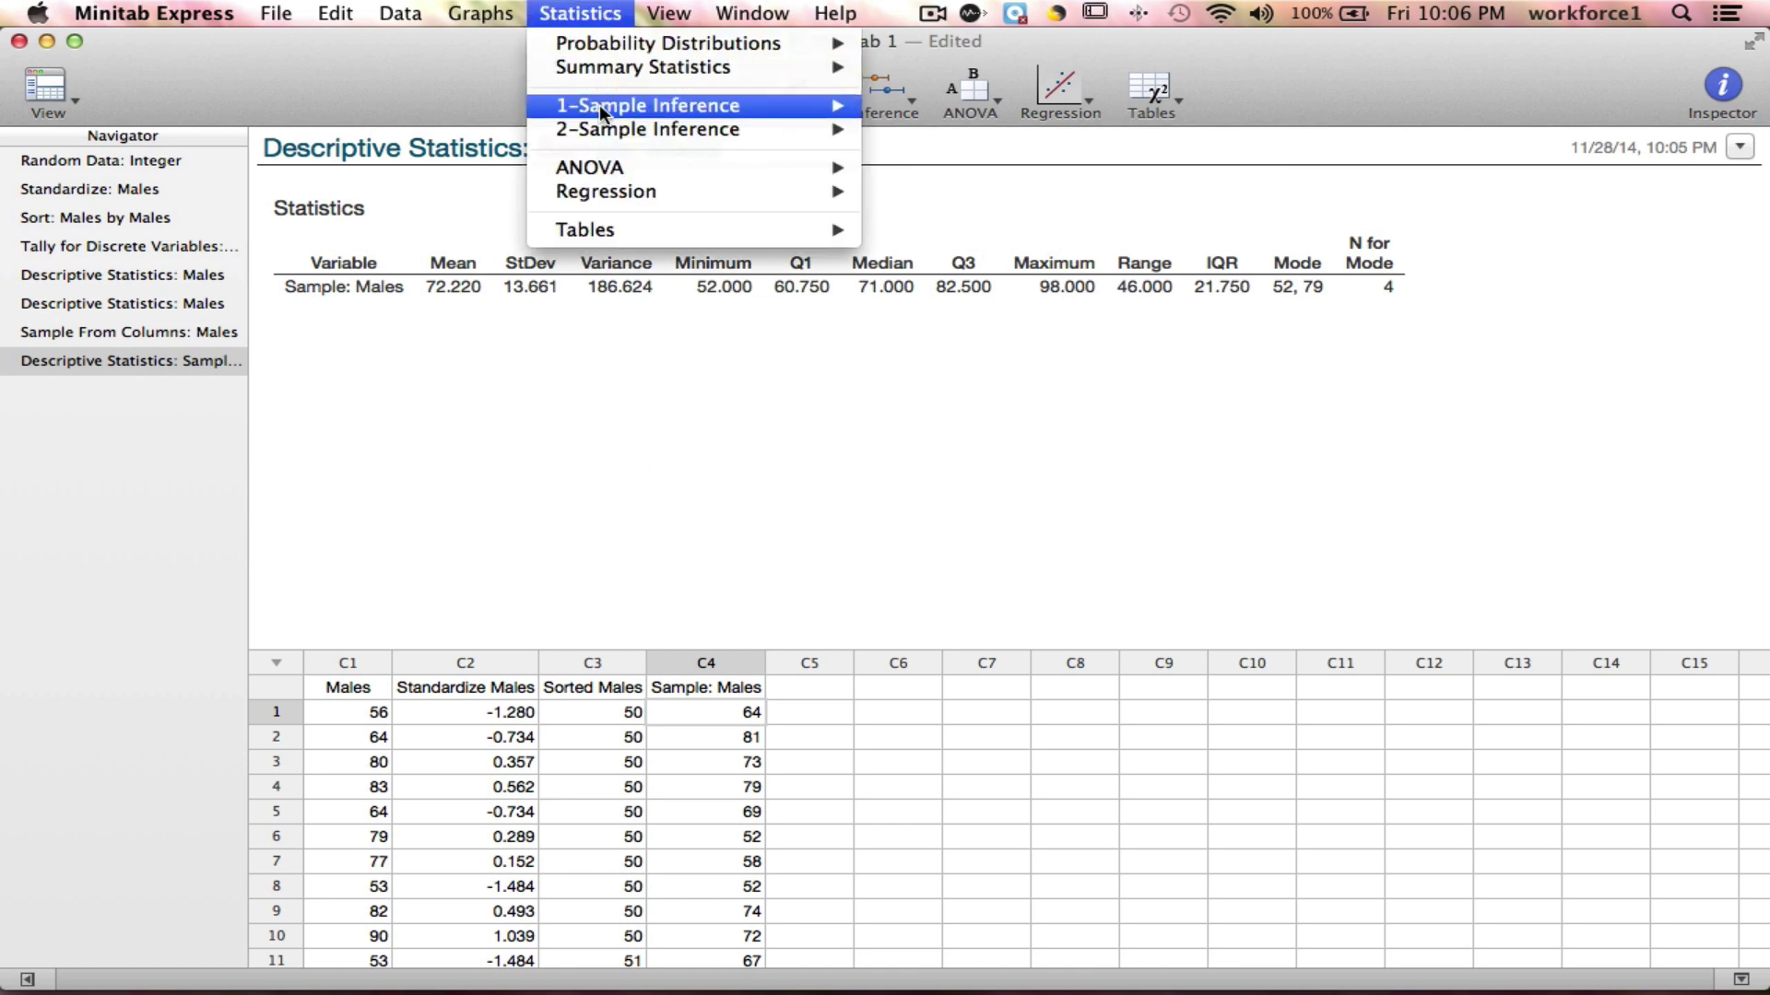
mouse_move(599, 105)
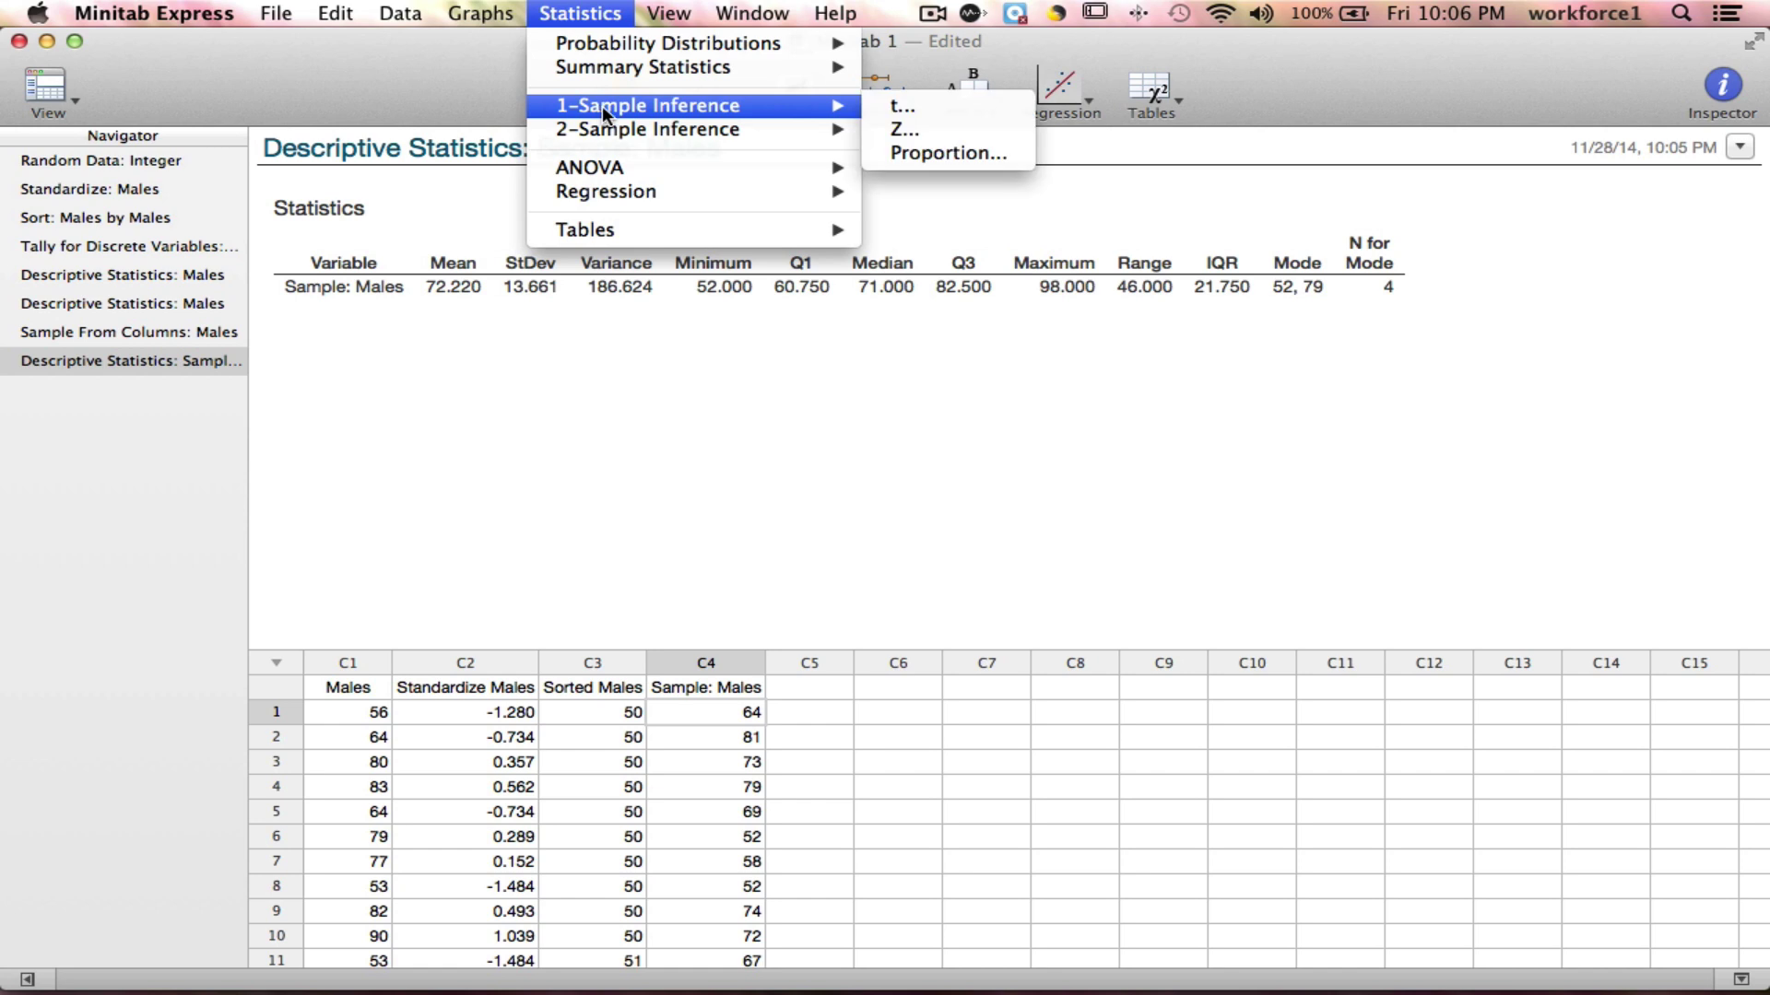
click(911, 107)
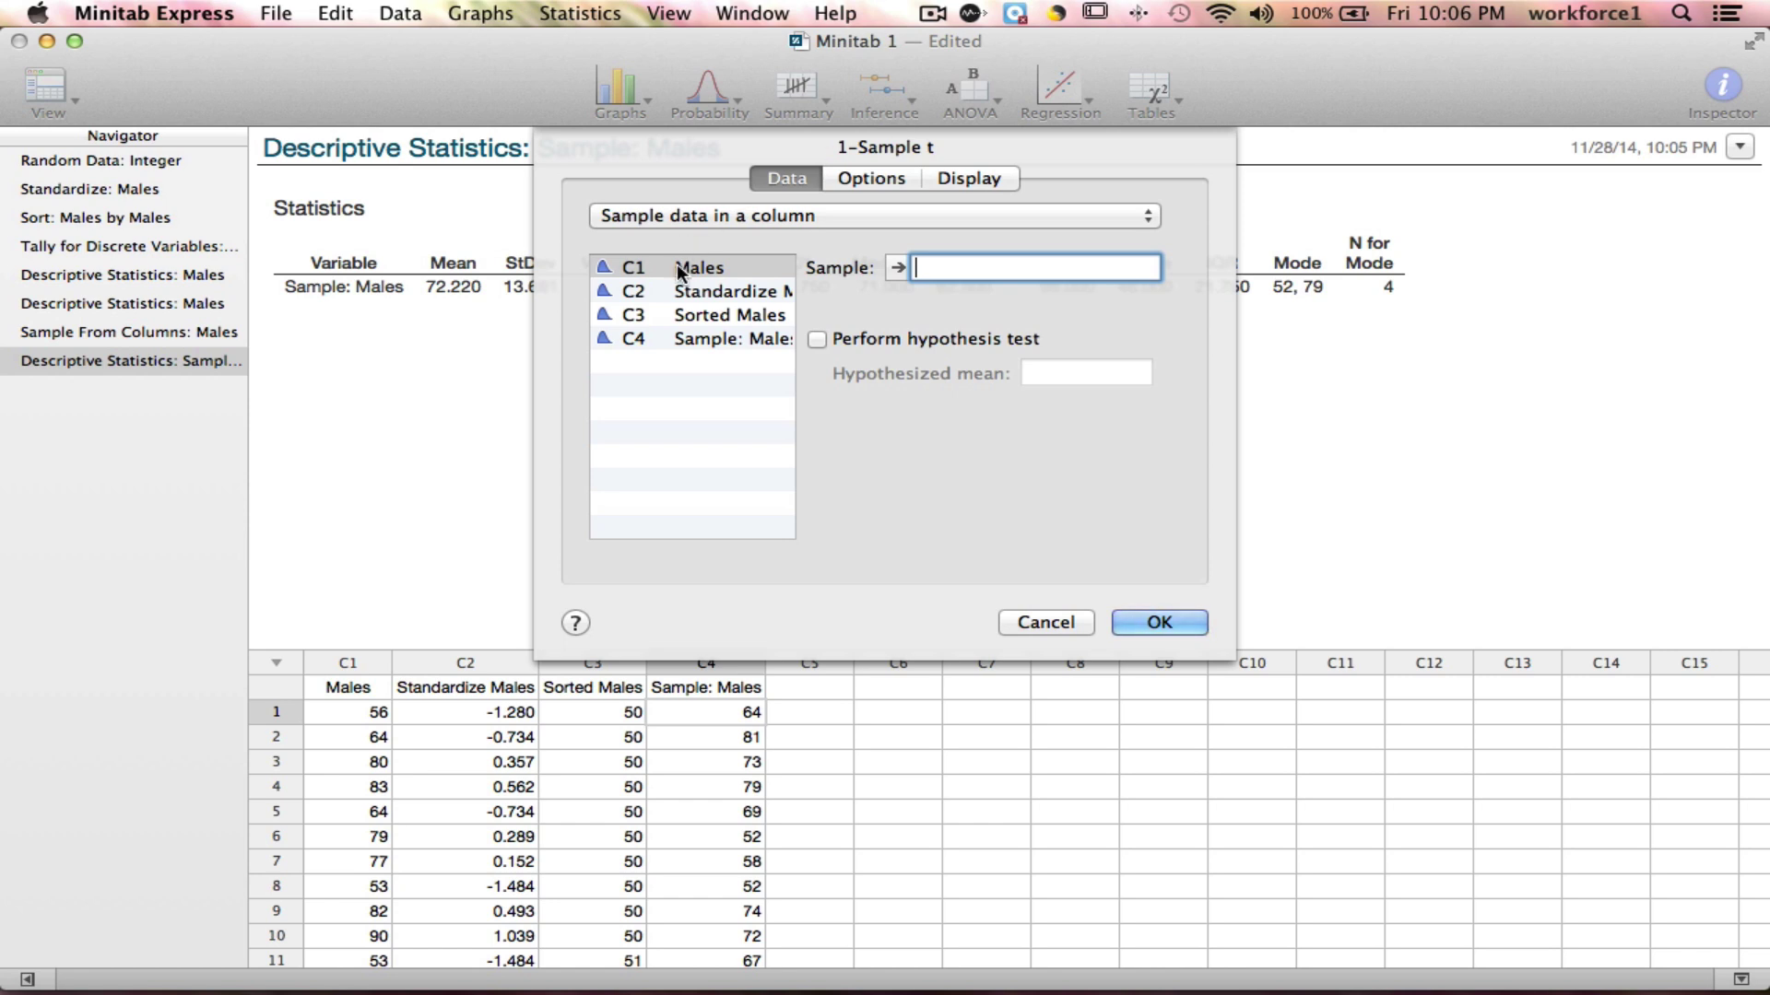
click(706, 336)
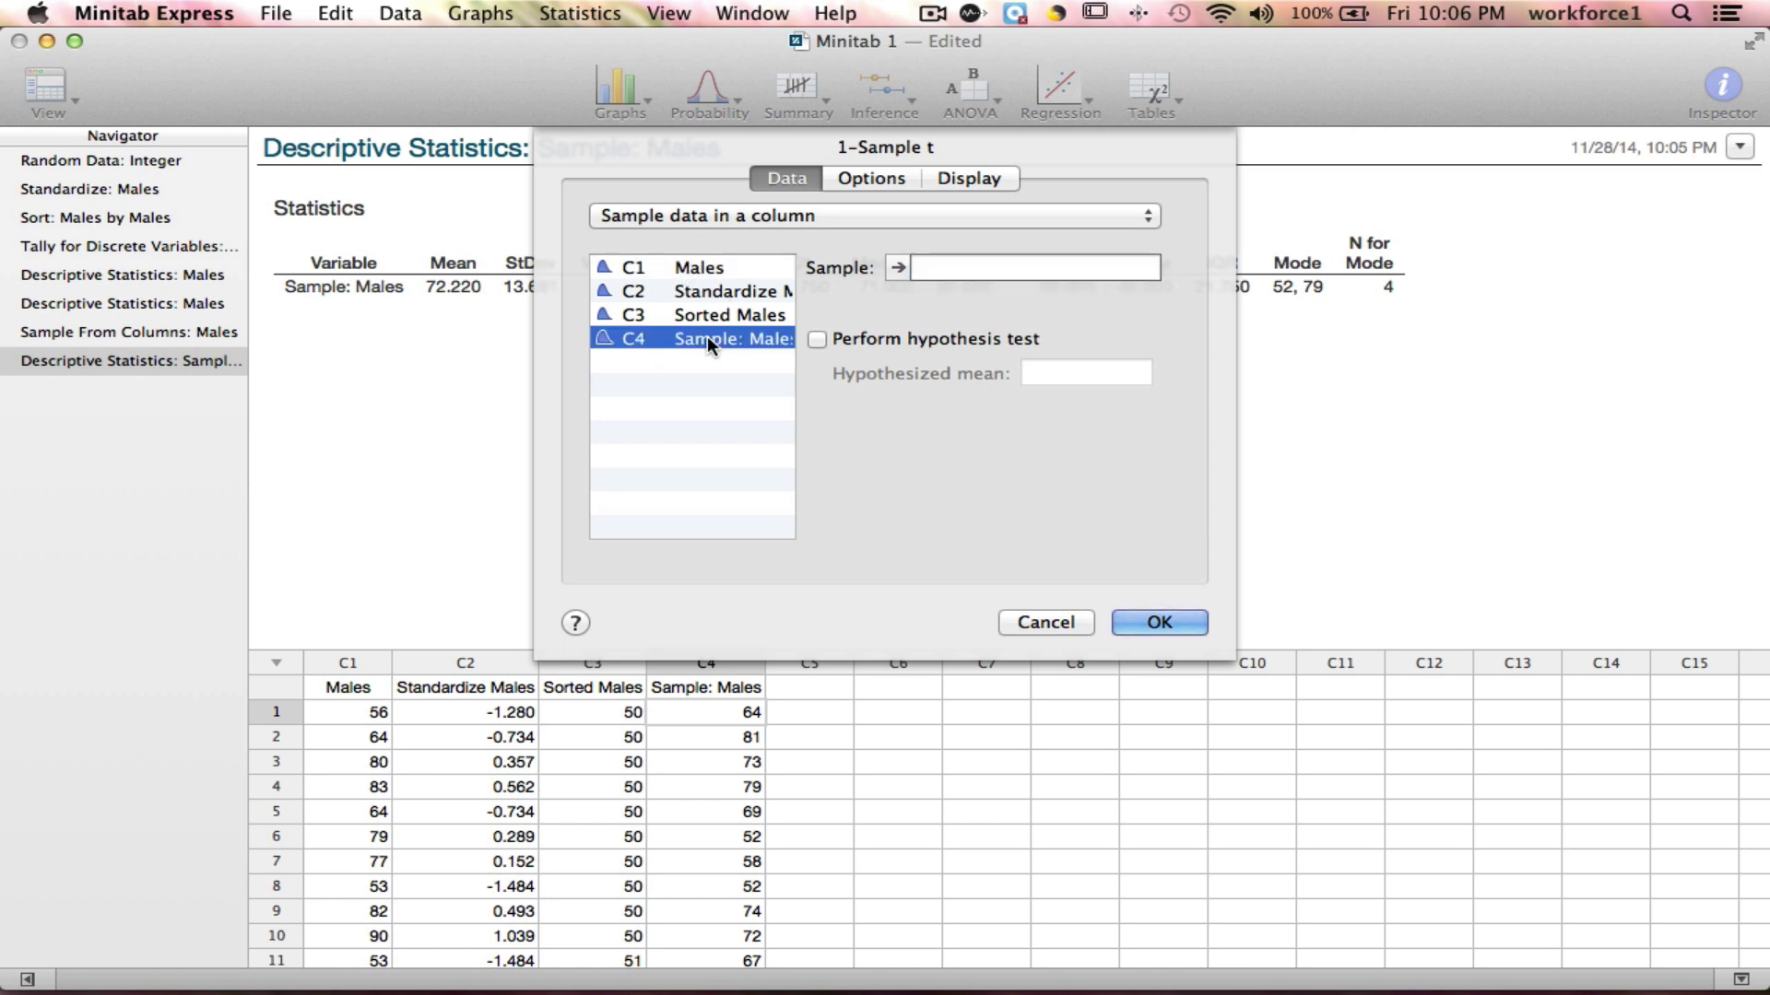
click(898, 268)
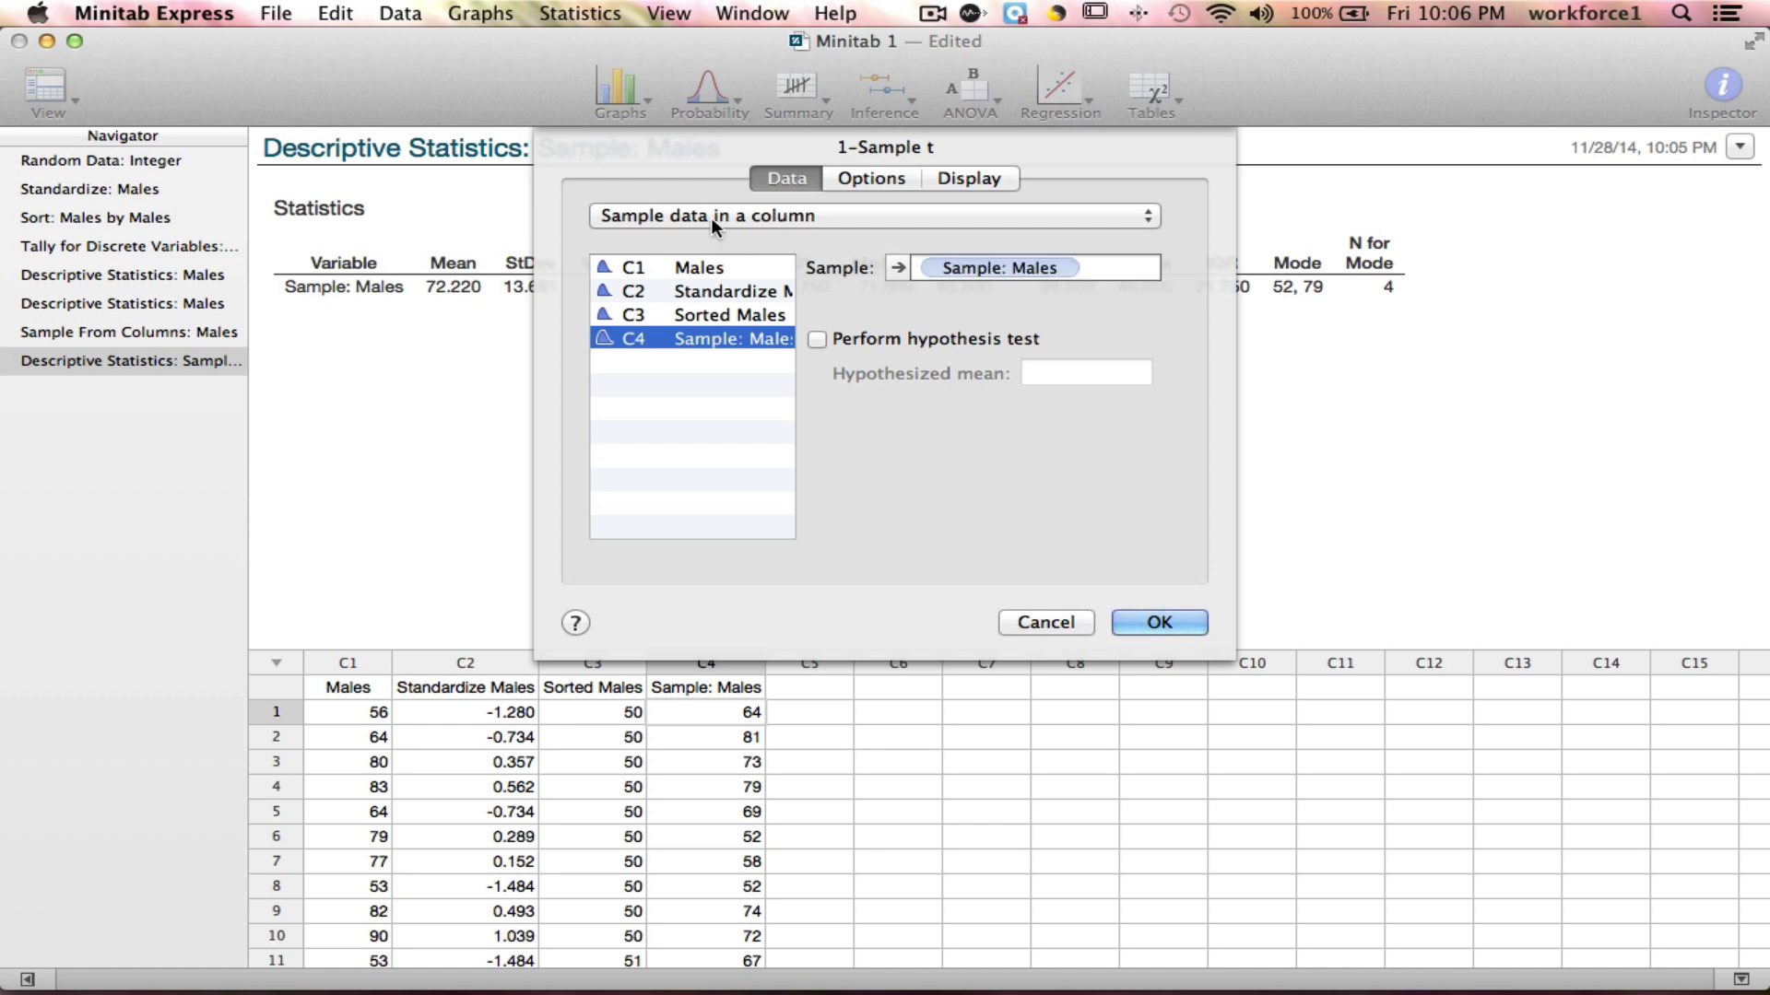
click(876, 178)
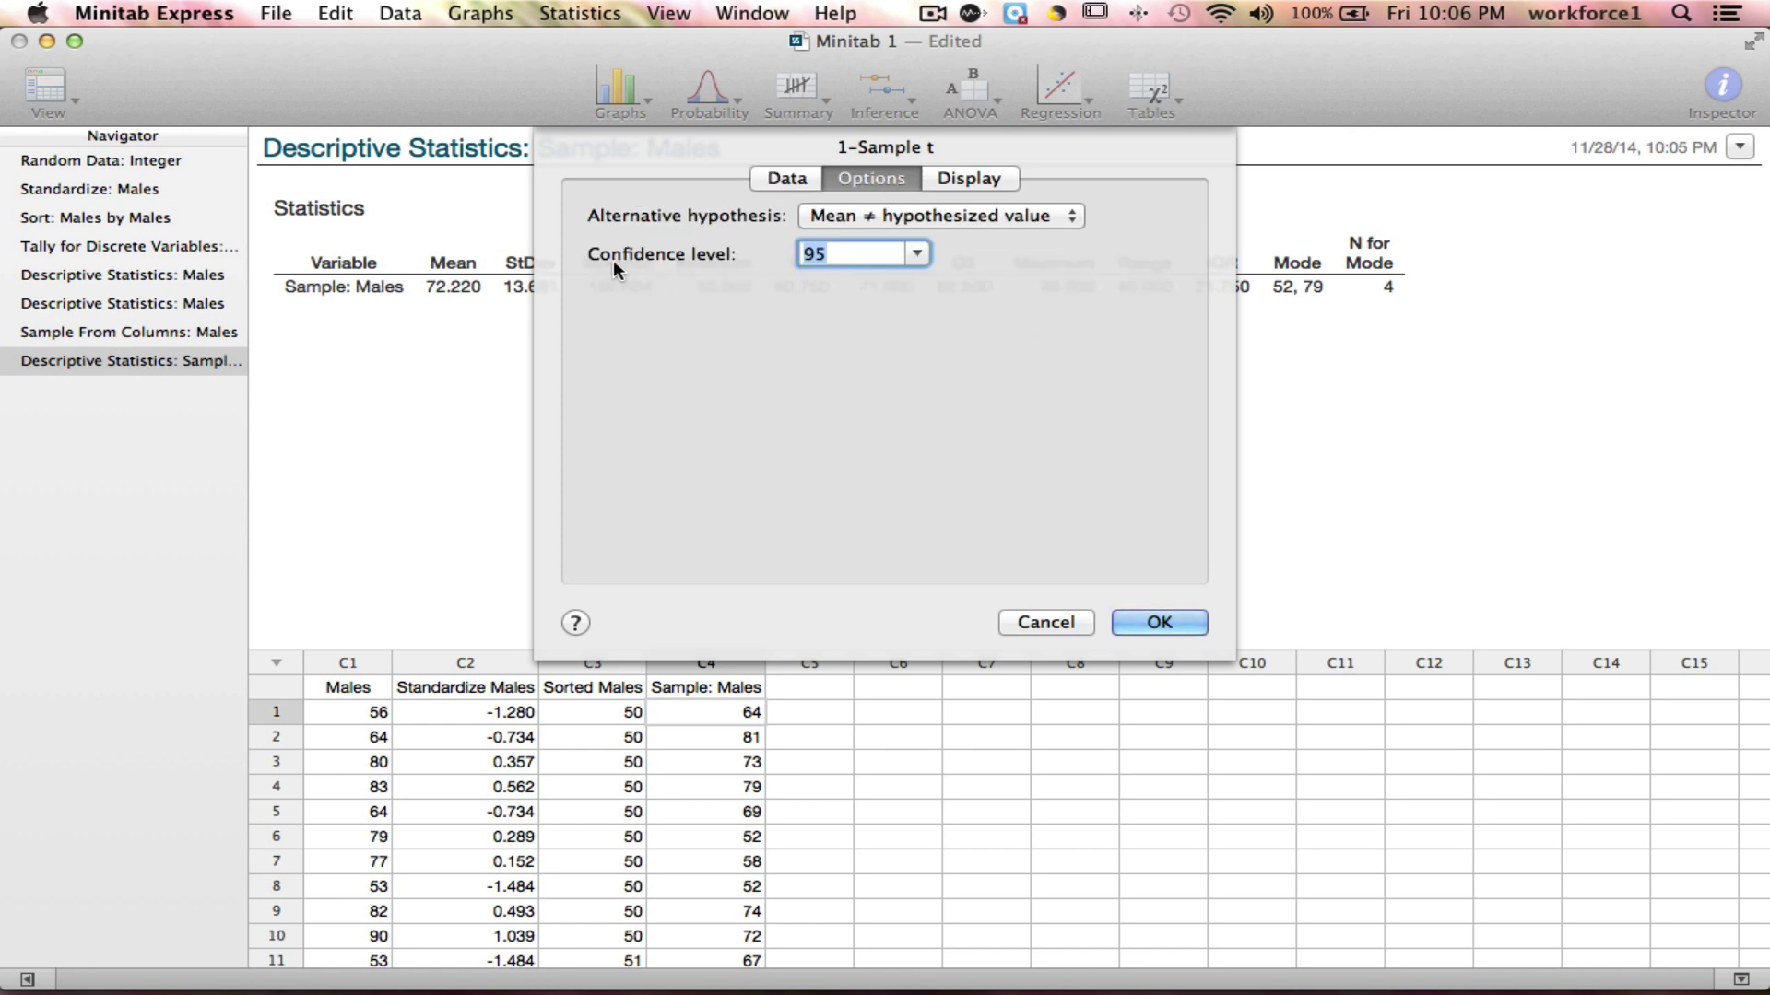
click(917, 252)
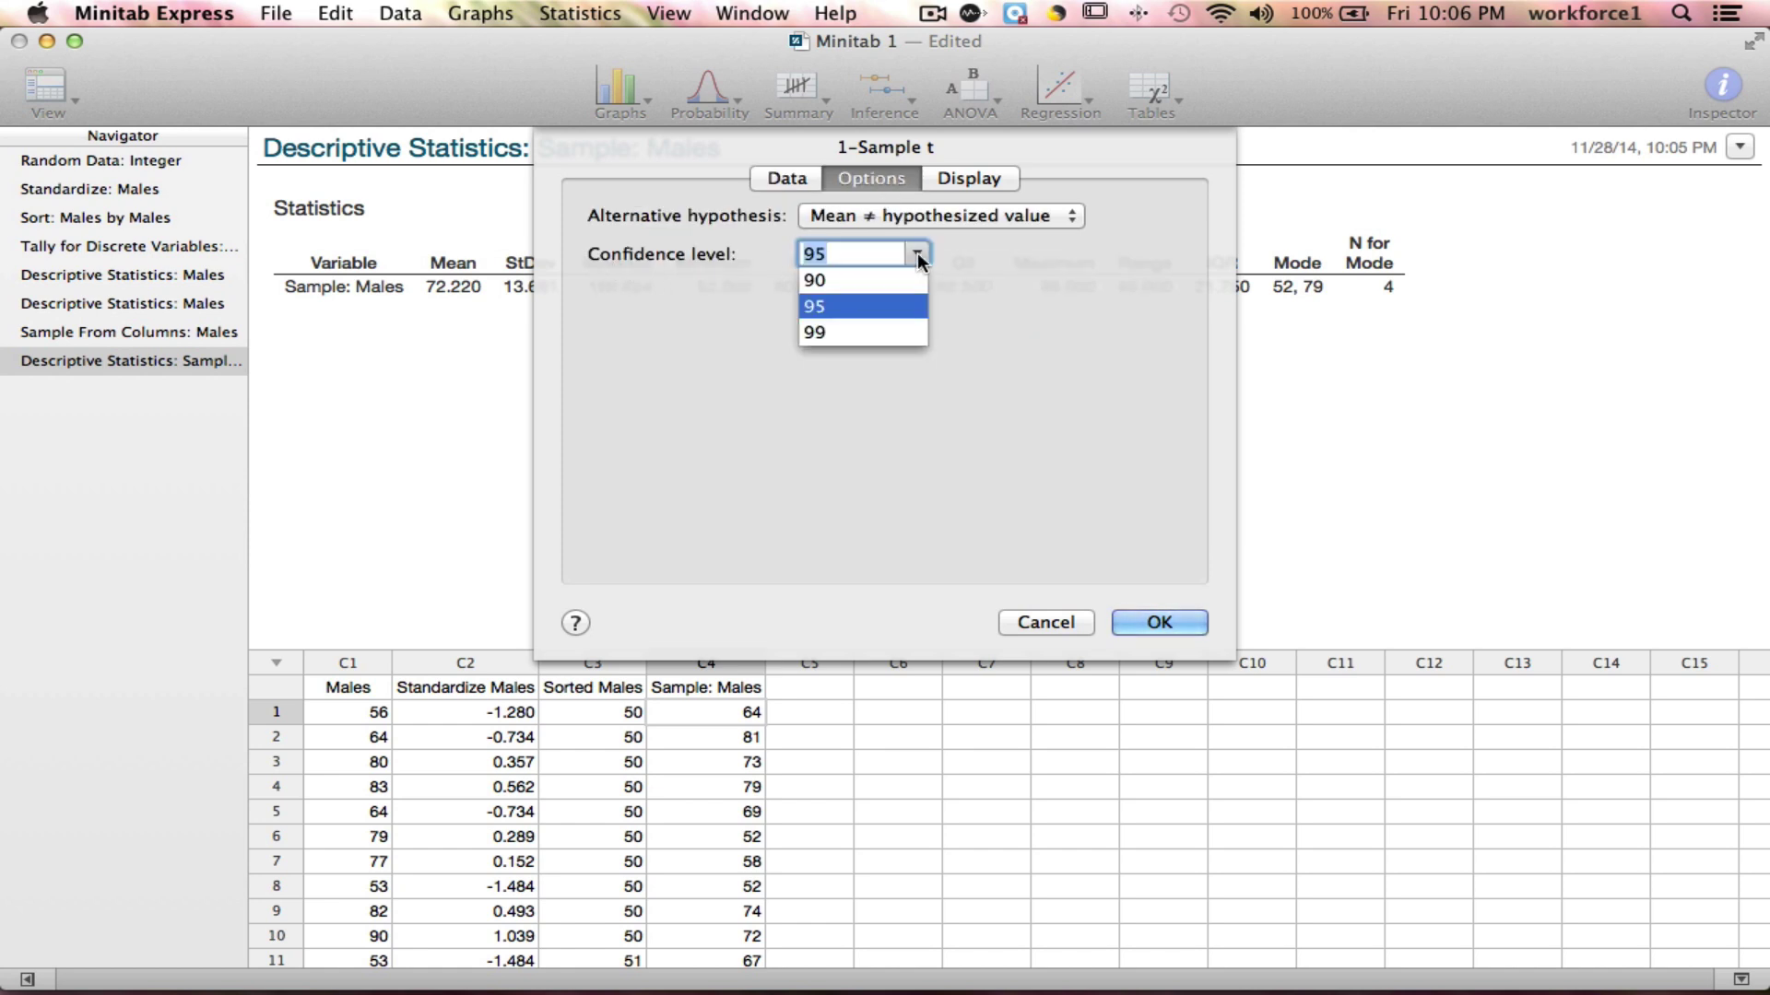
click(818, 331)
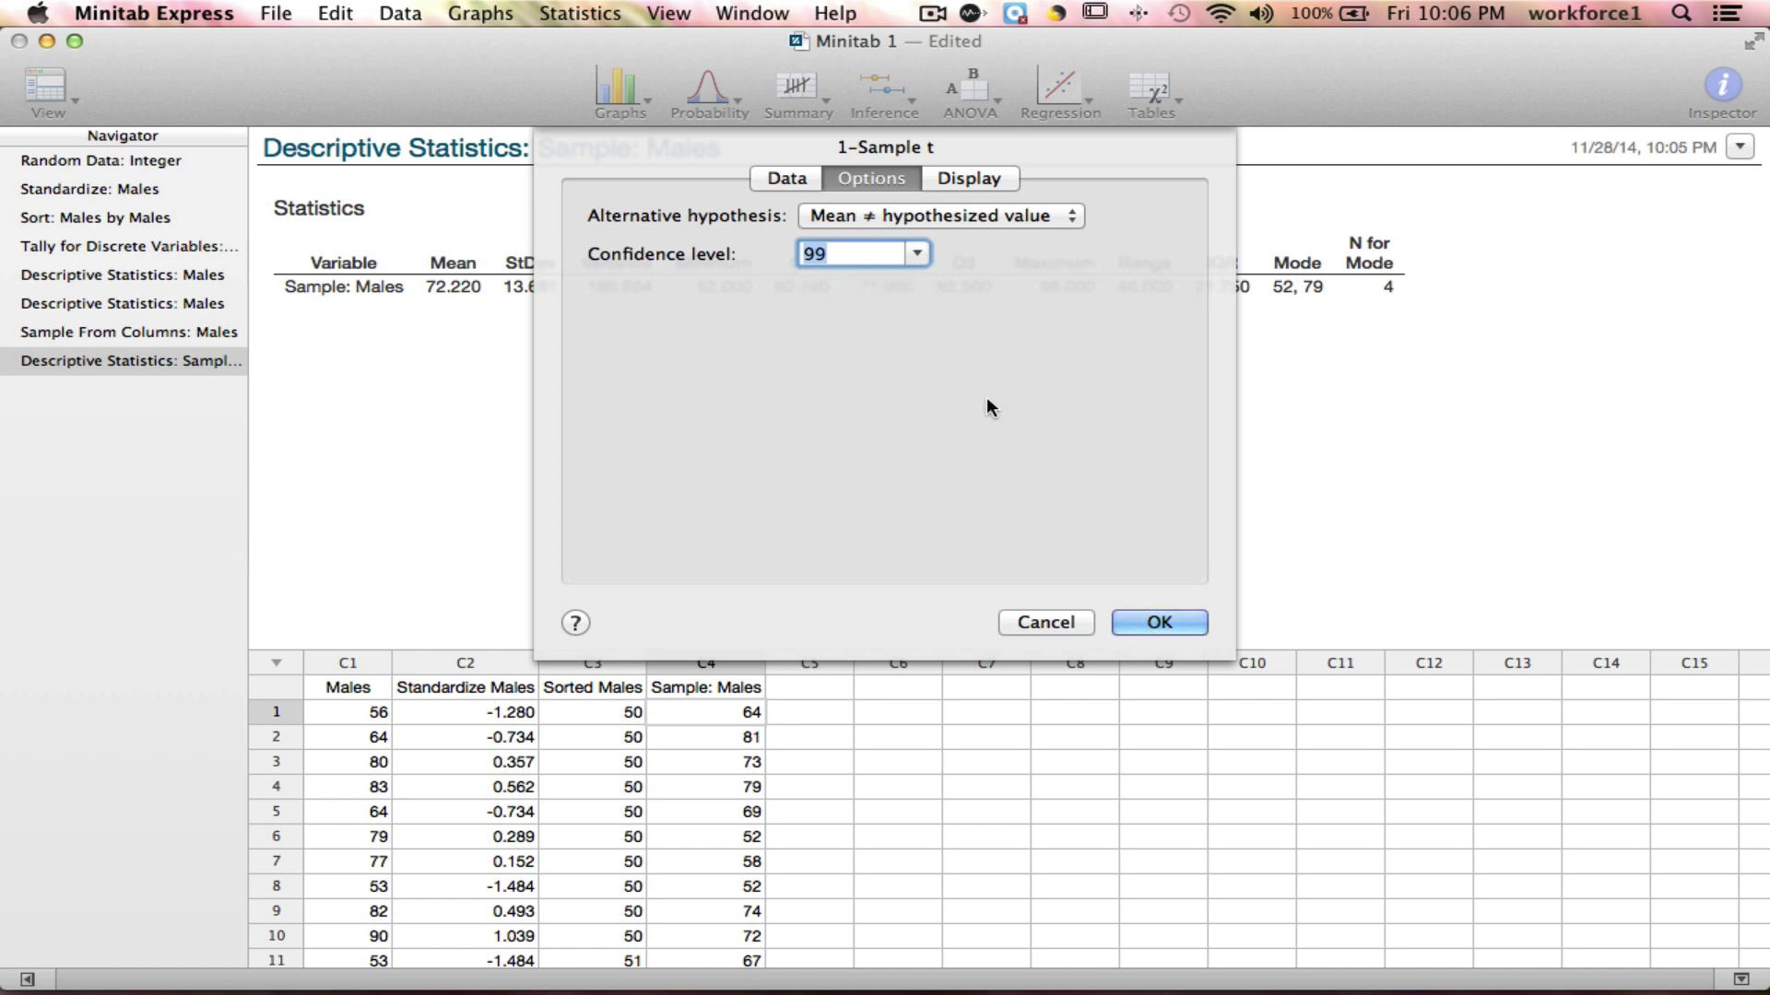
click(1144, 624)
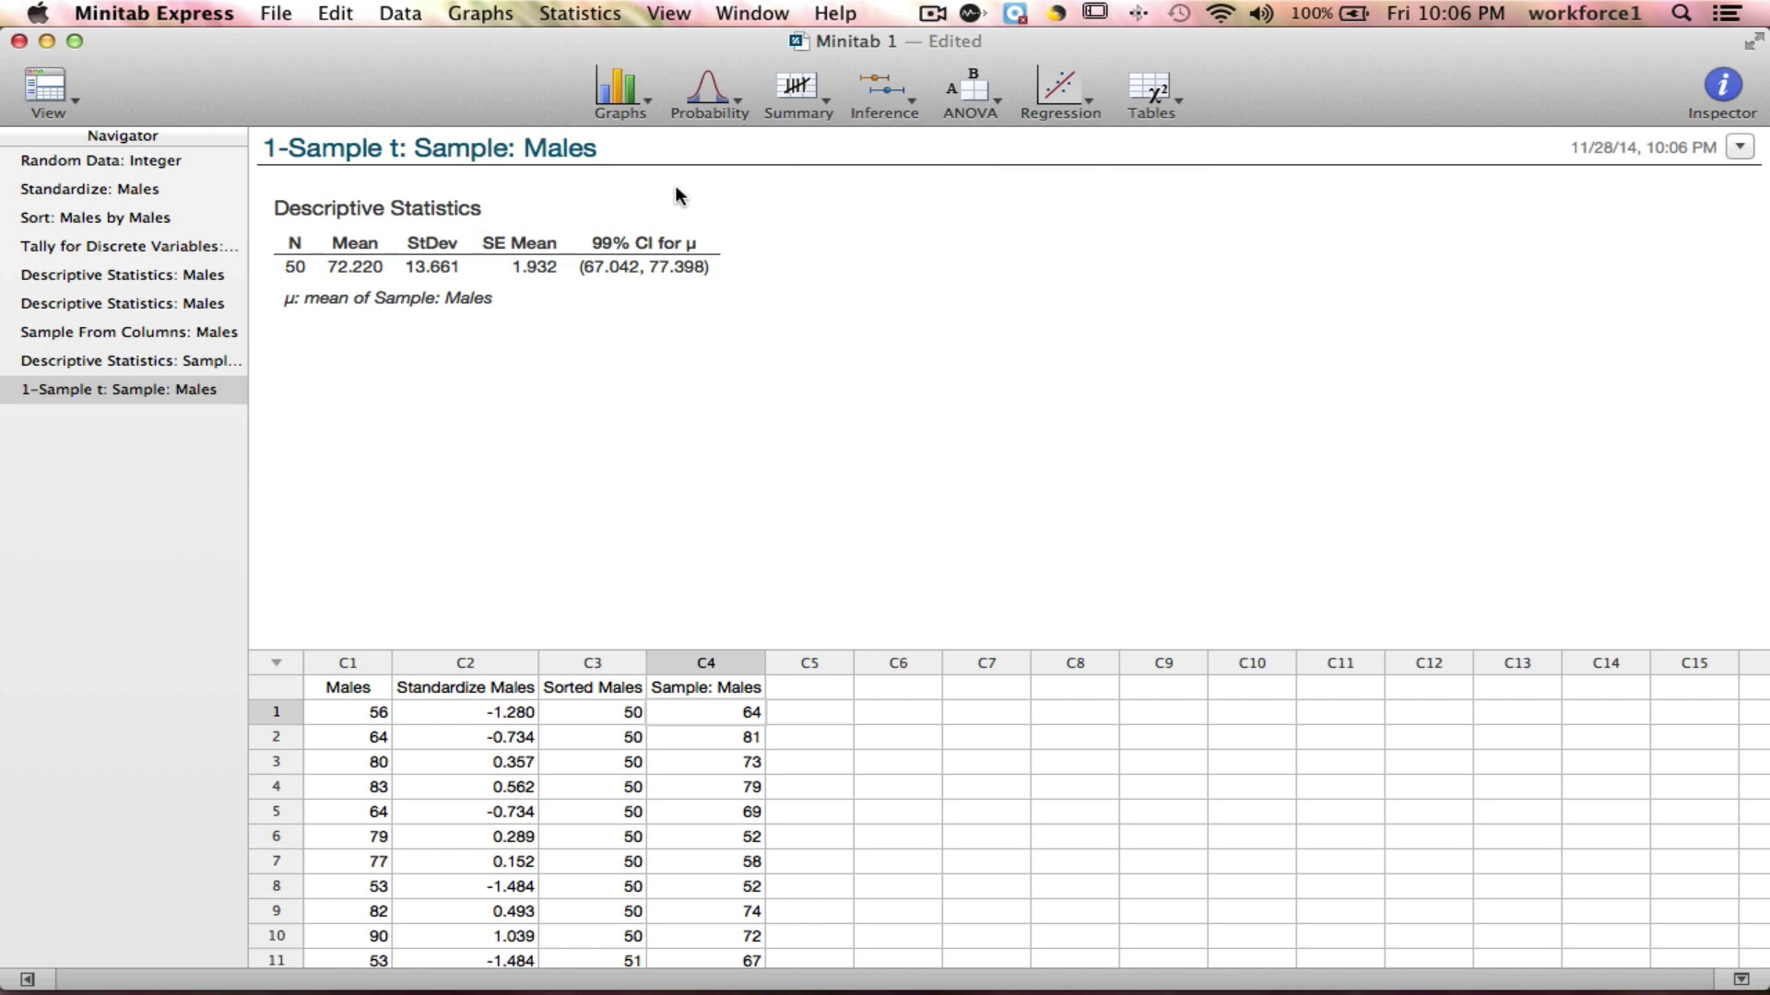
Step: Create a simple histogram with Sample: Males as the variable and inspect its bars' values and bins
click(648, 106)
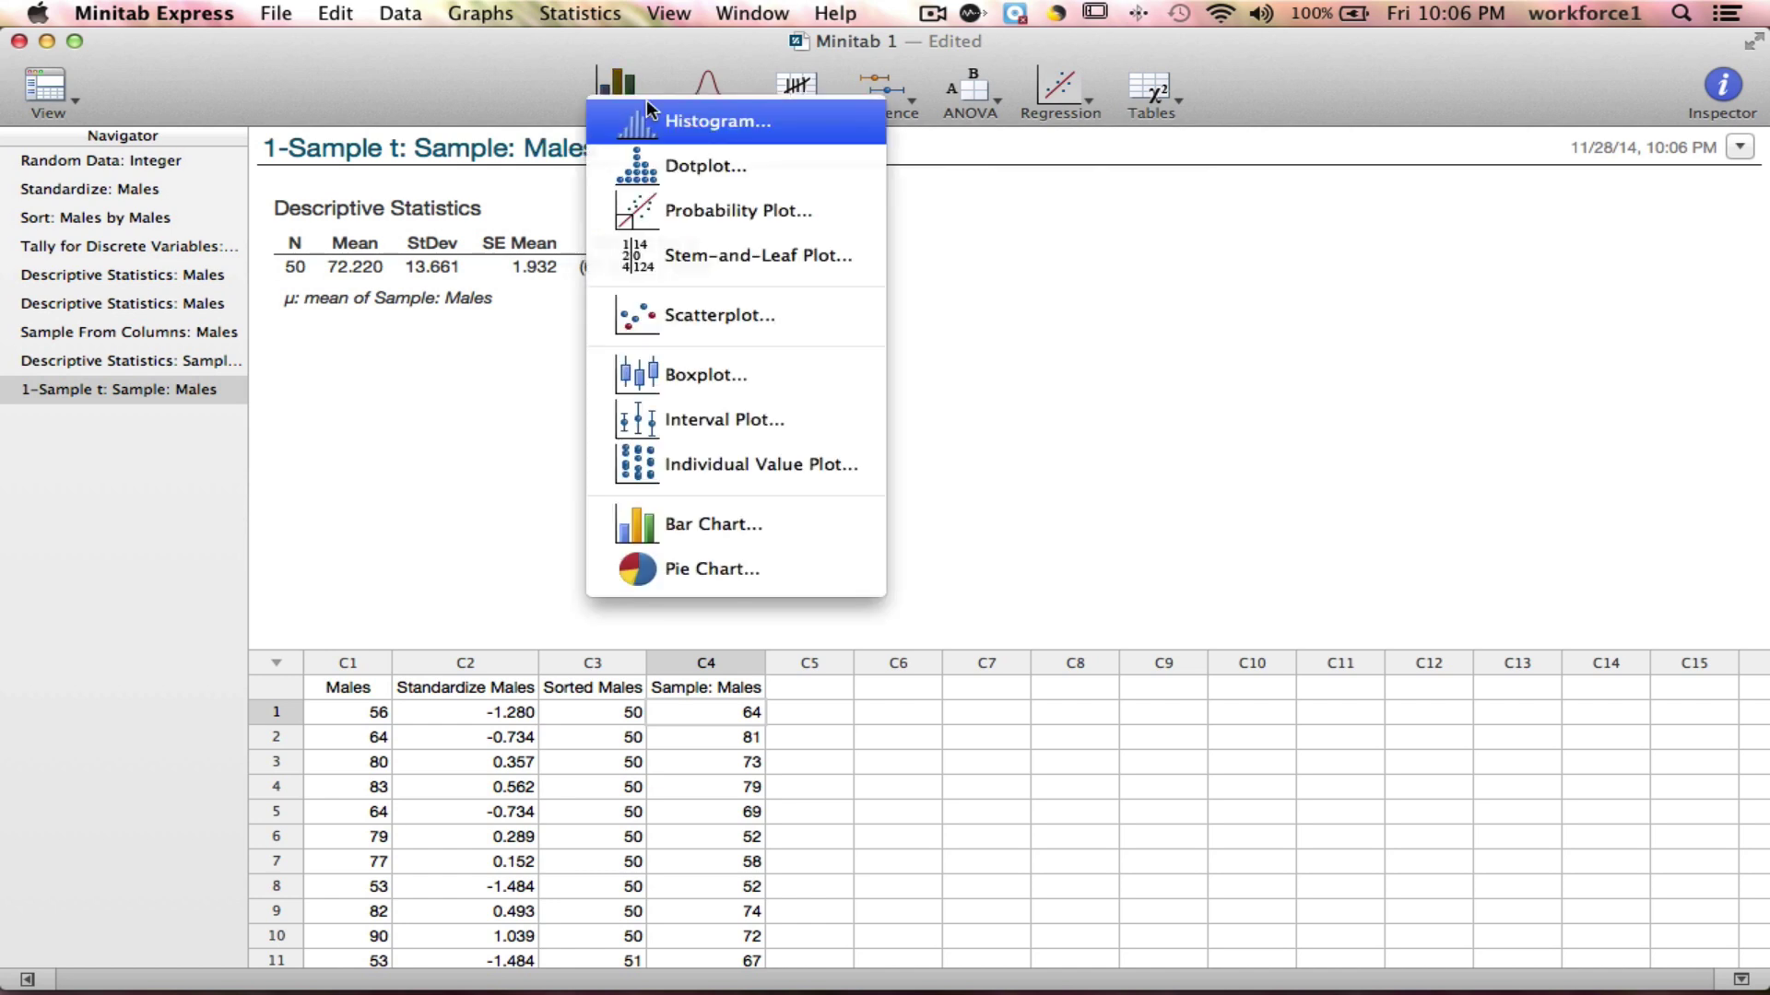
click(650, 120)
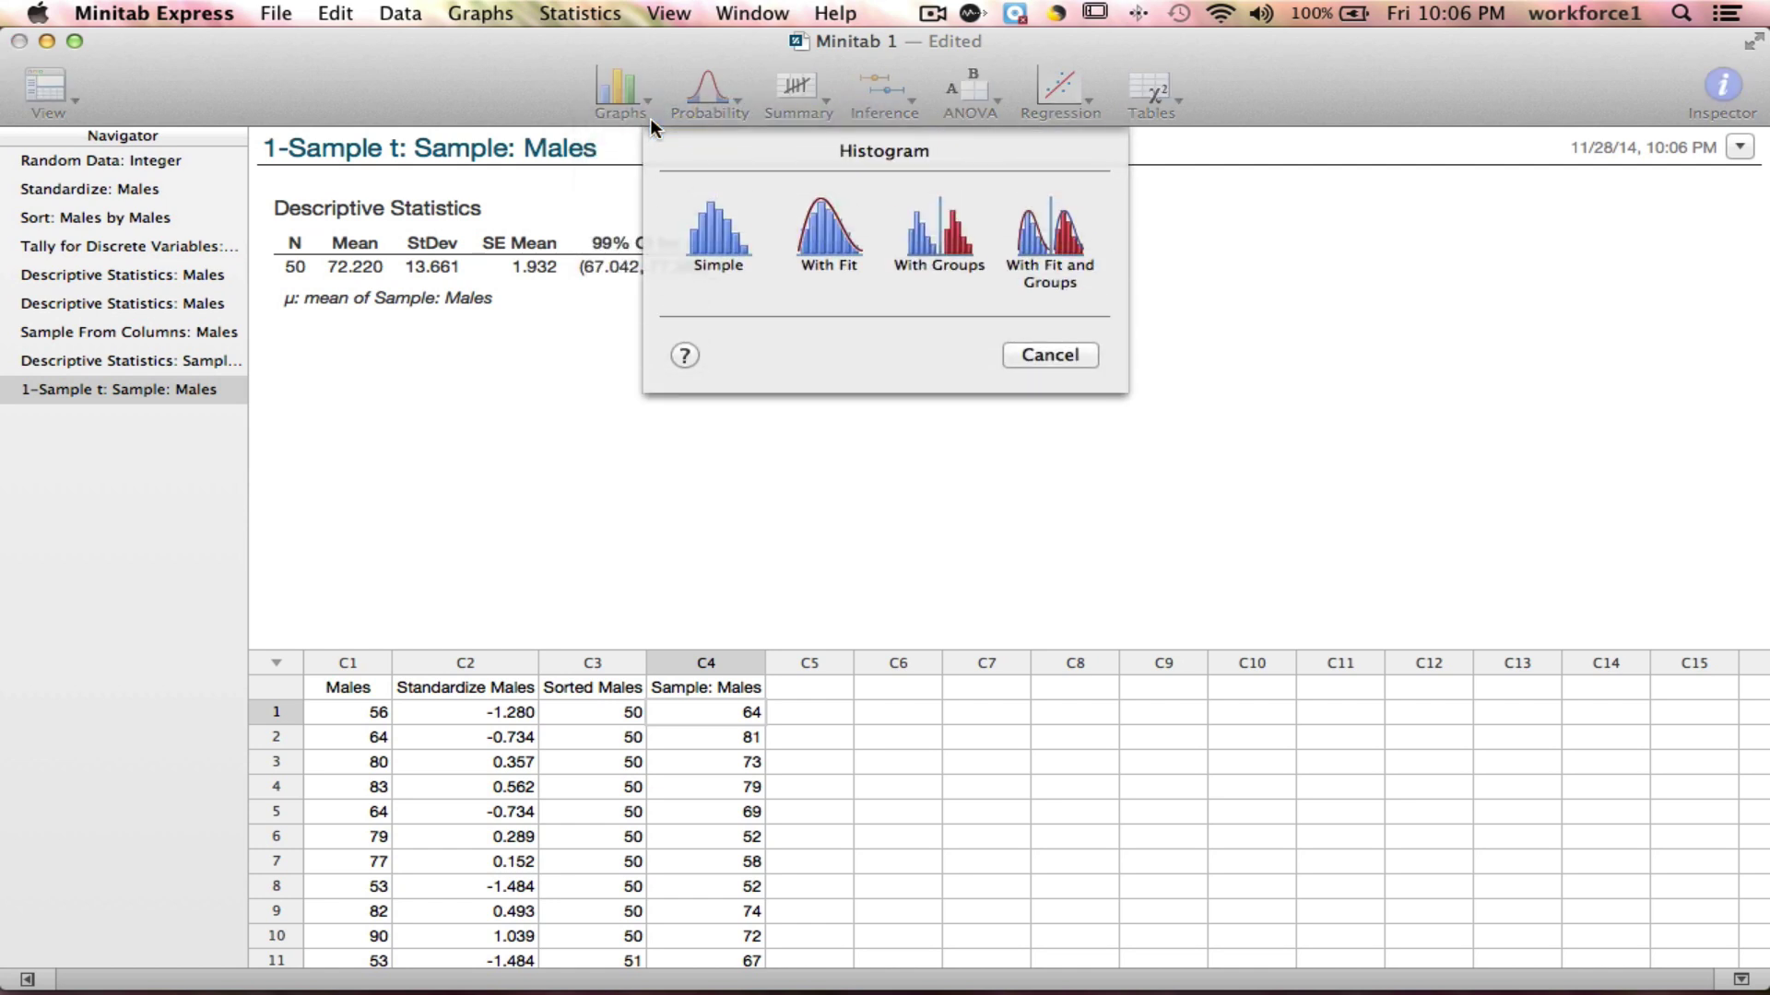
click(726, 243)
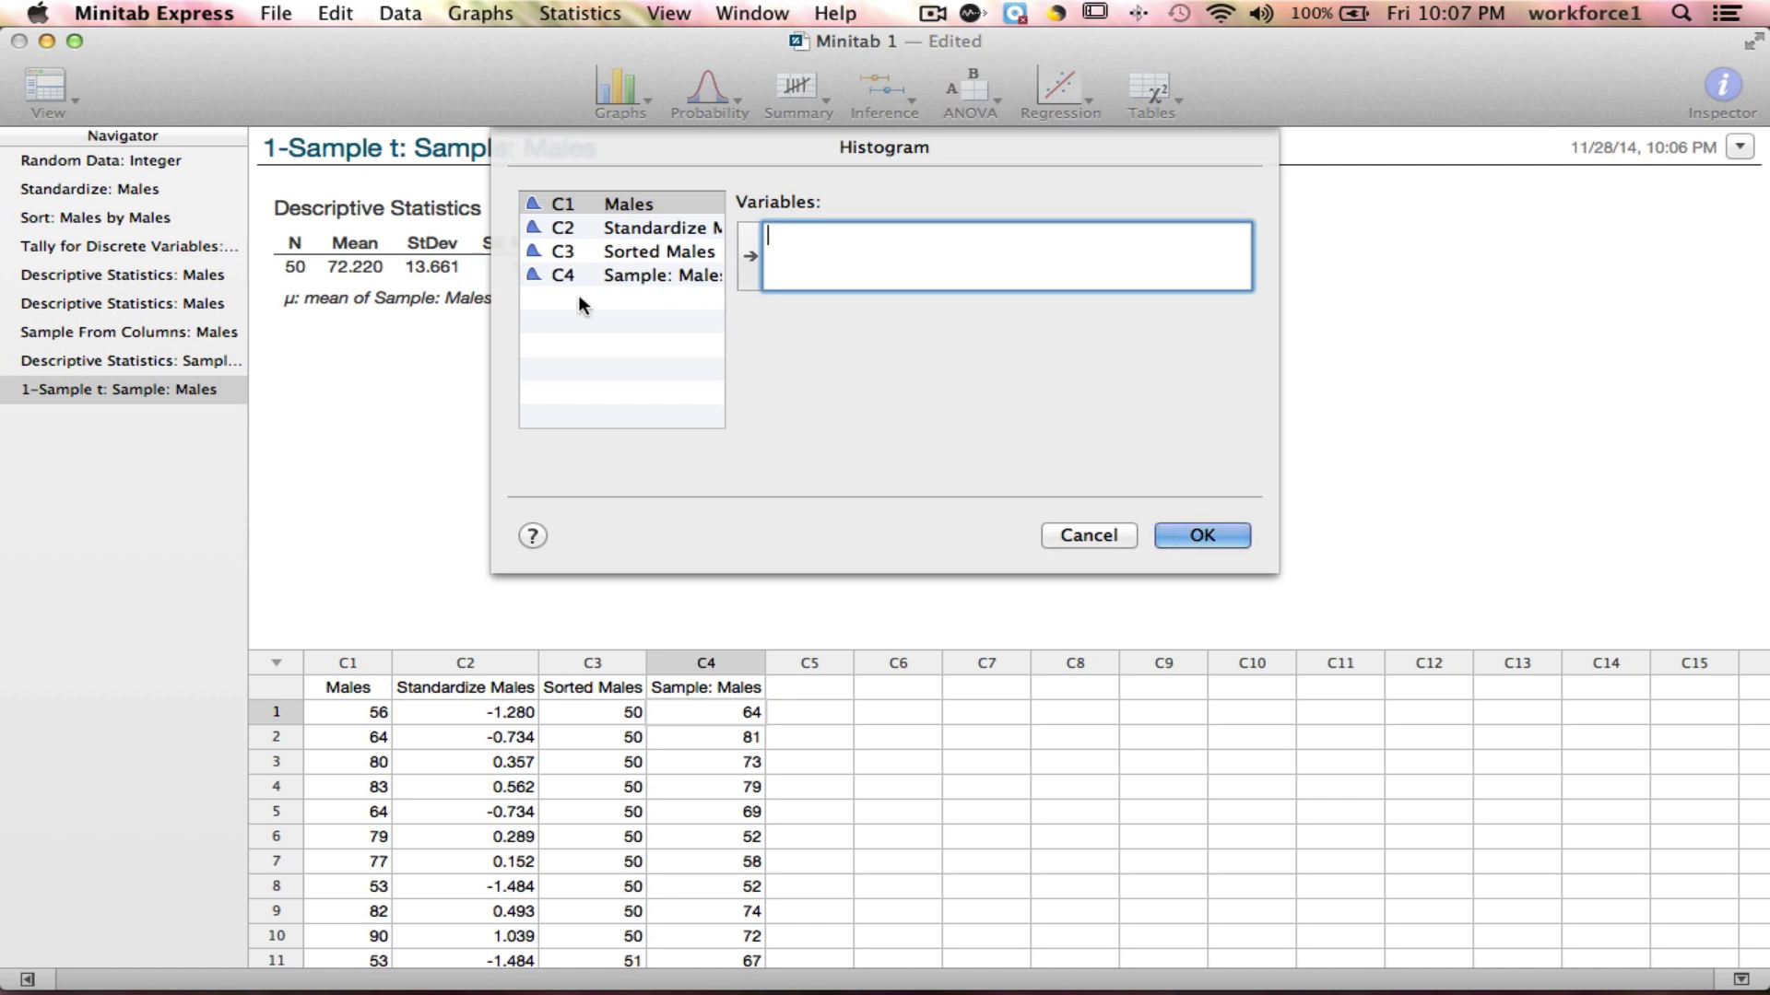
click(623, 275)
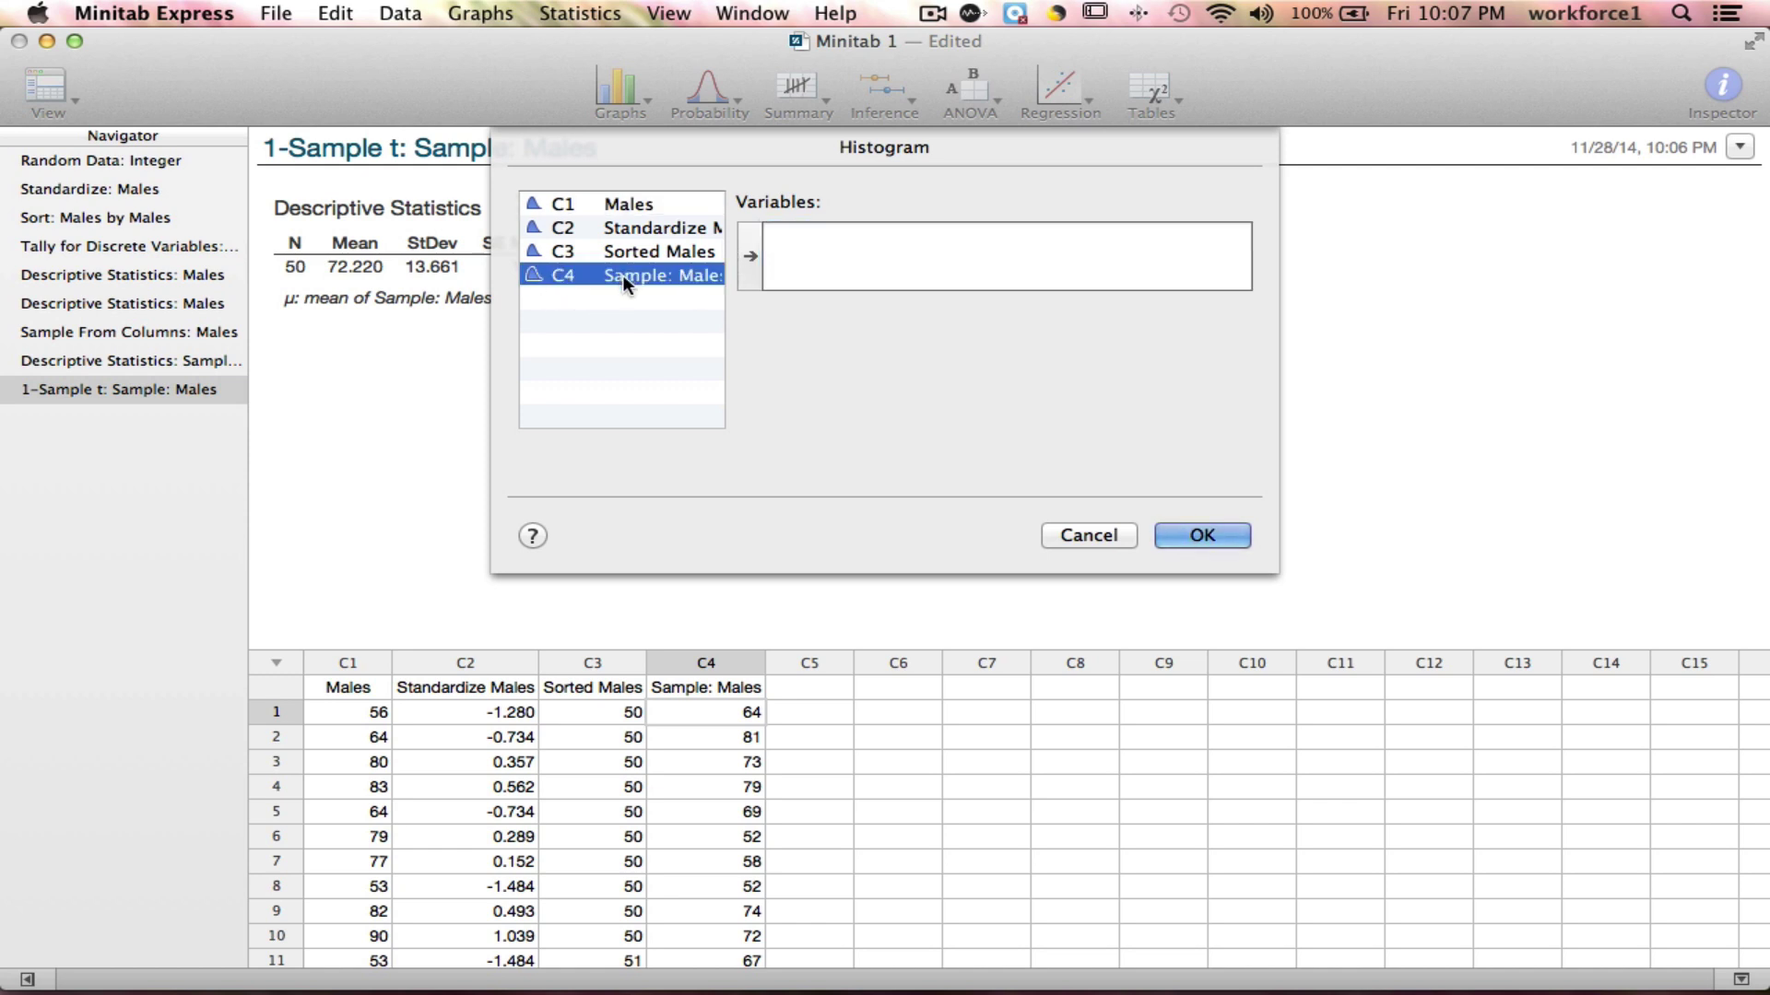
click(748, 257)
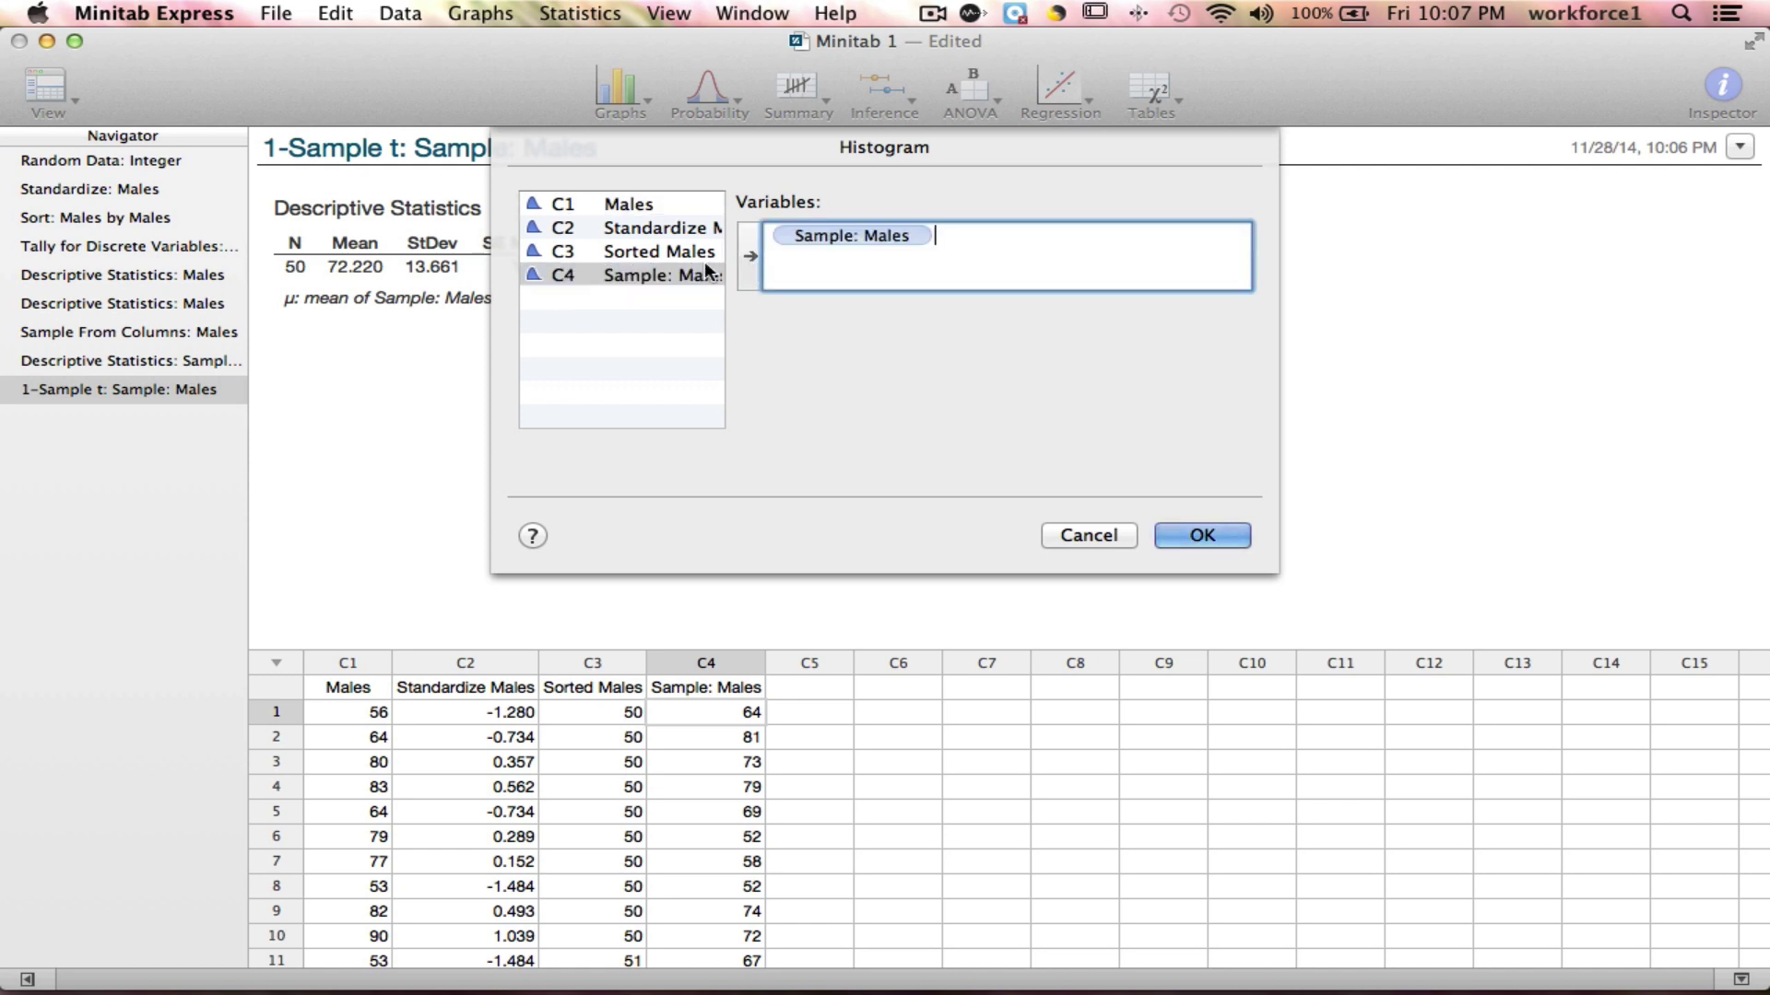
click(1186, 535)
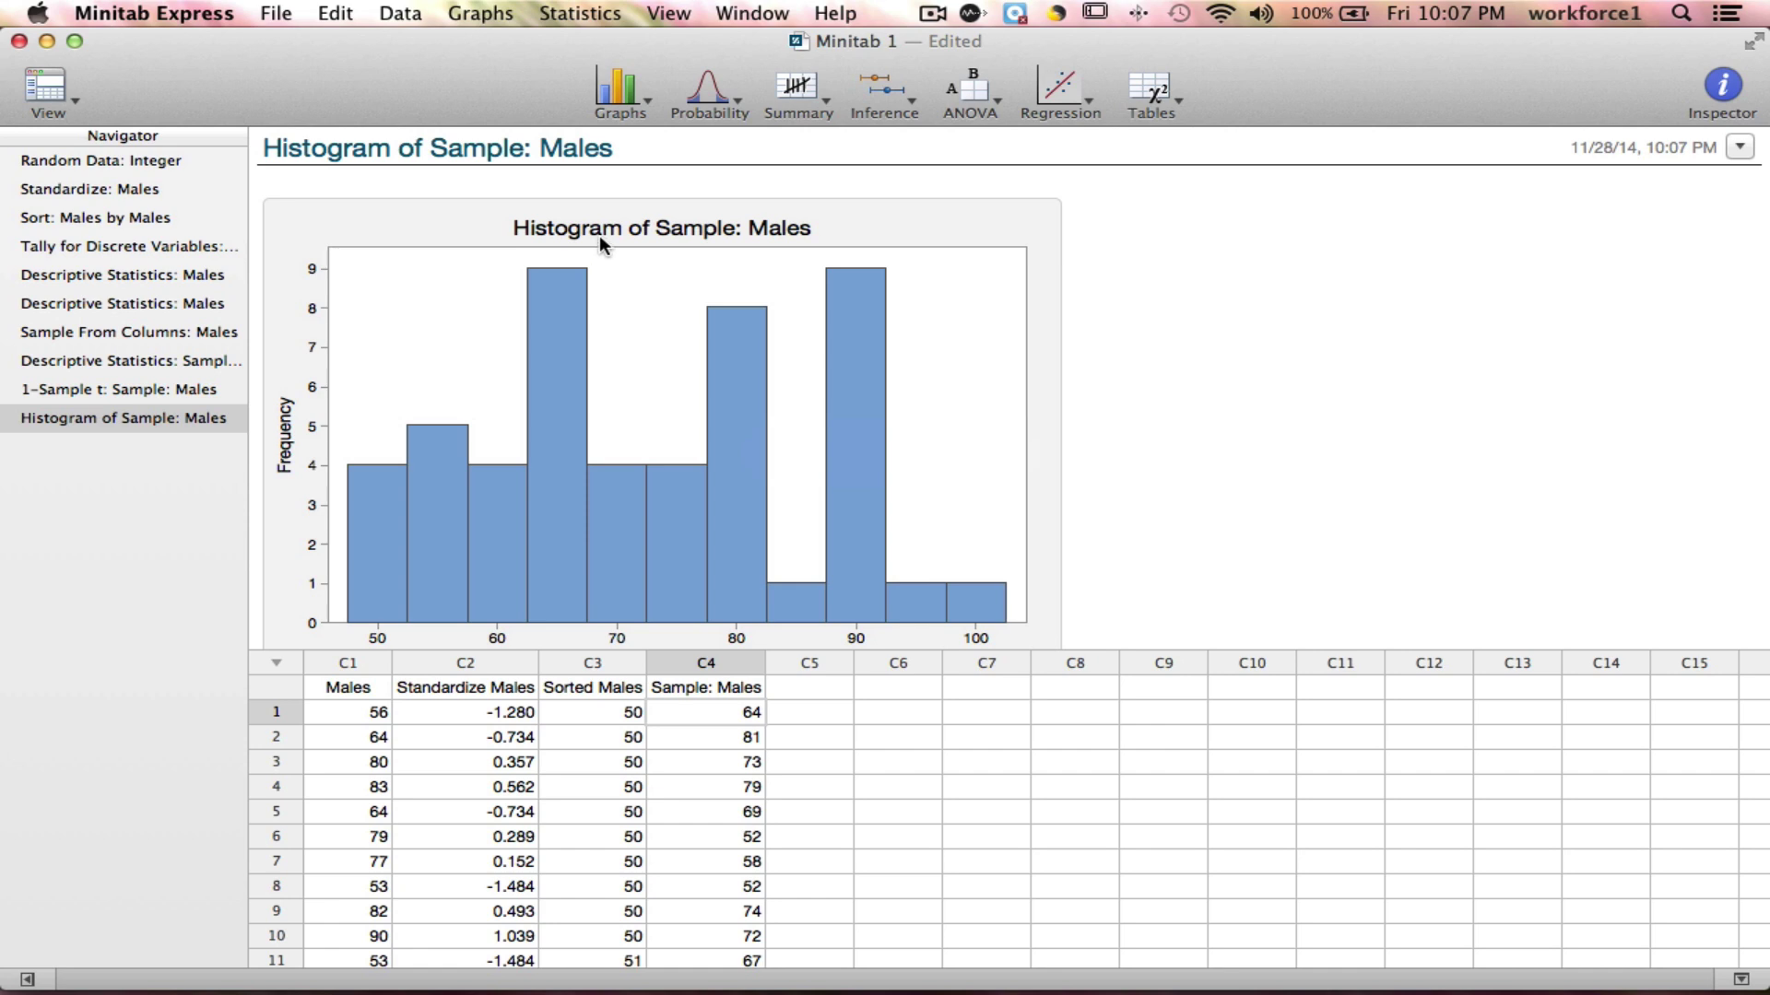
mouse_move(560, 295)
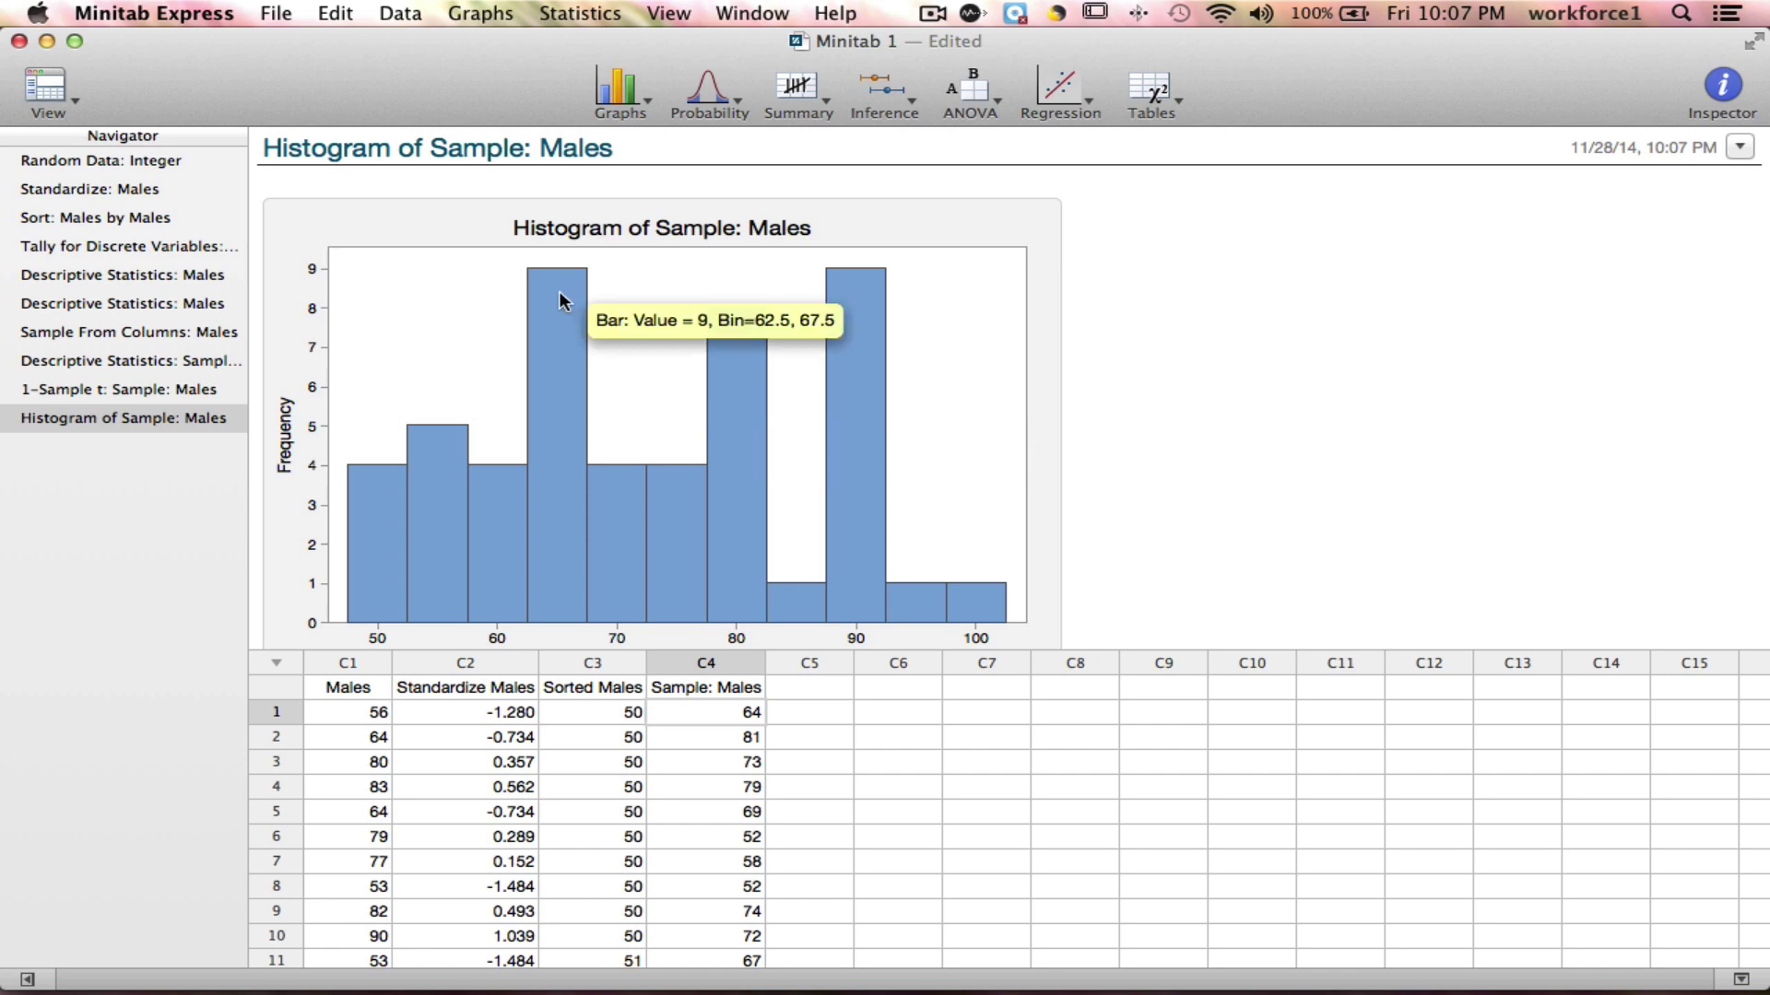
mouse_move(869, 334)
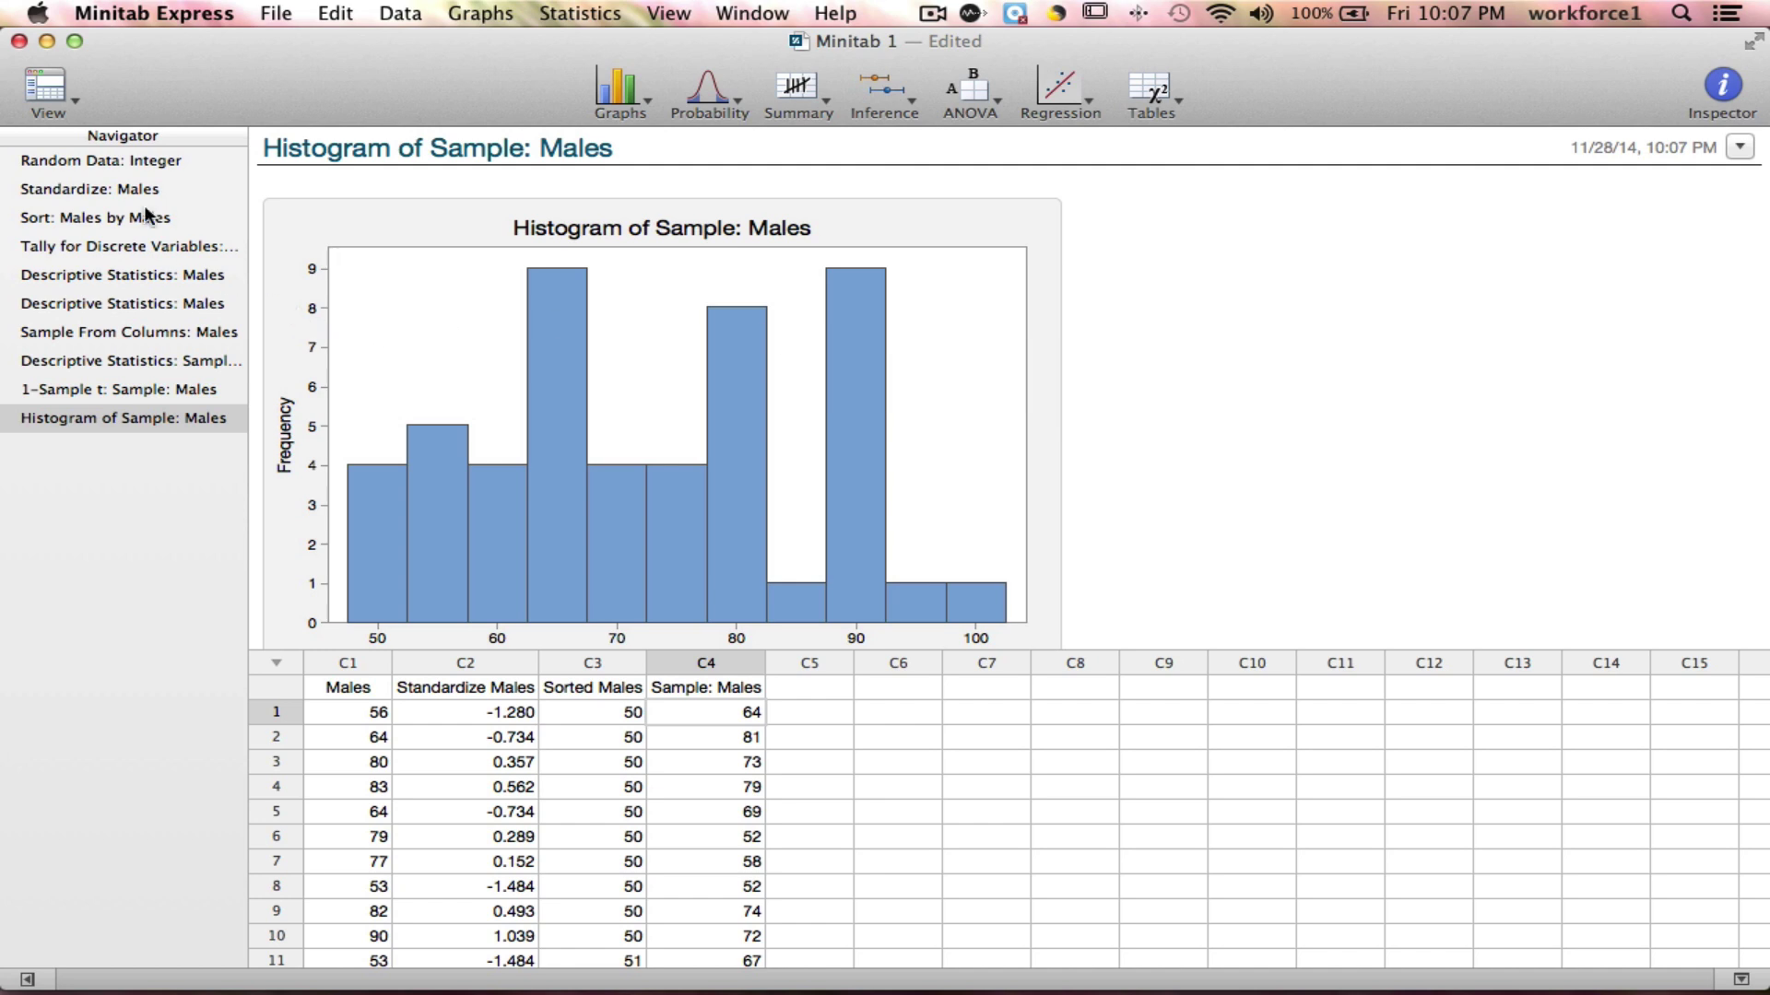
Step: Display the Descriptive Statistics output for Sample: Males and copy it
right_click(126, 420)
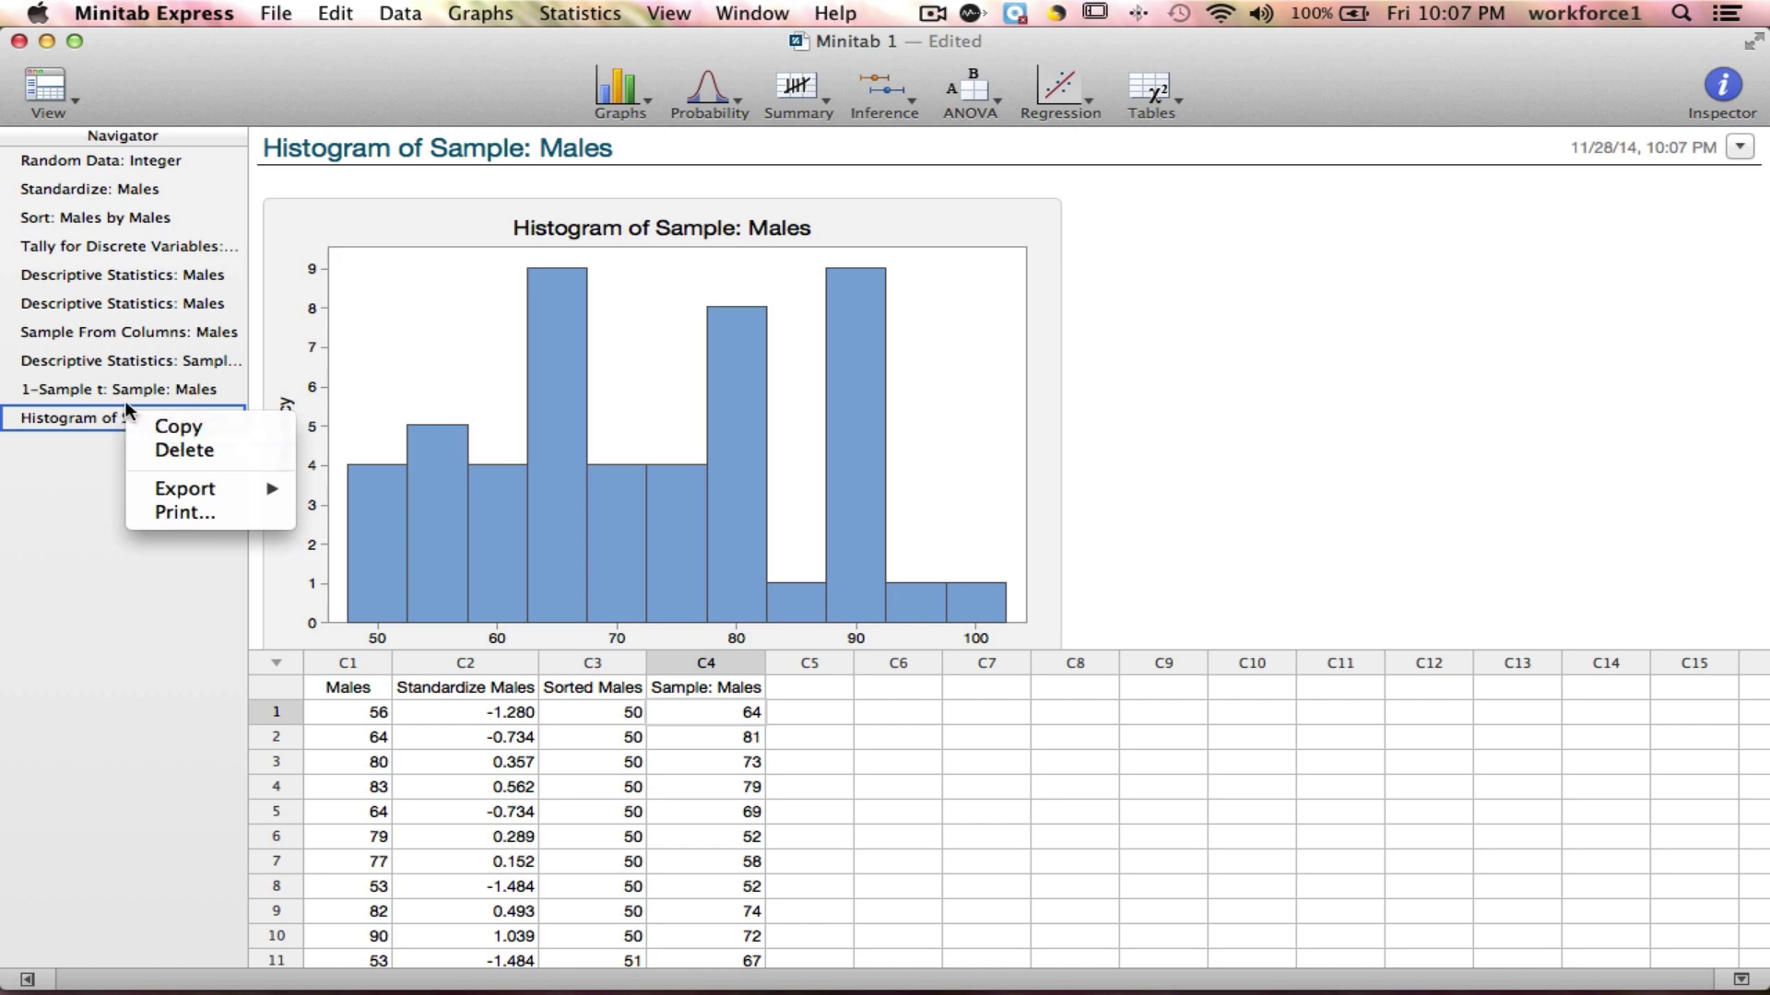
click(129, 361)
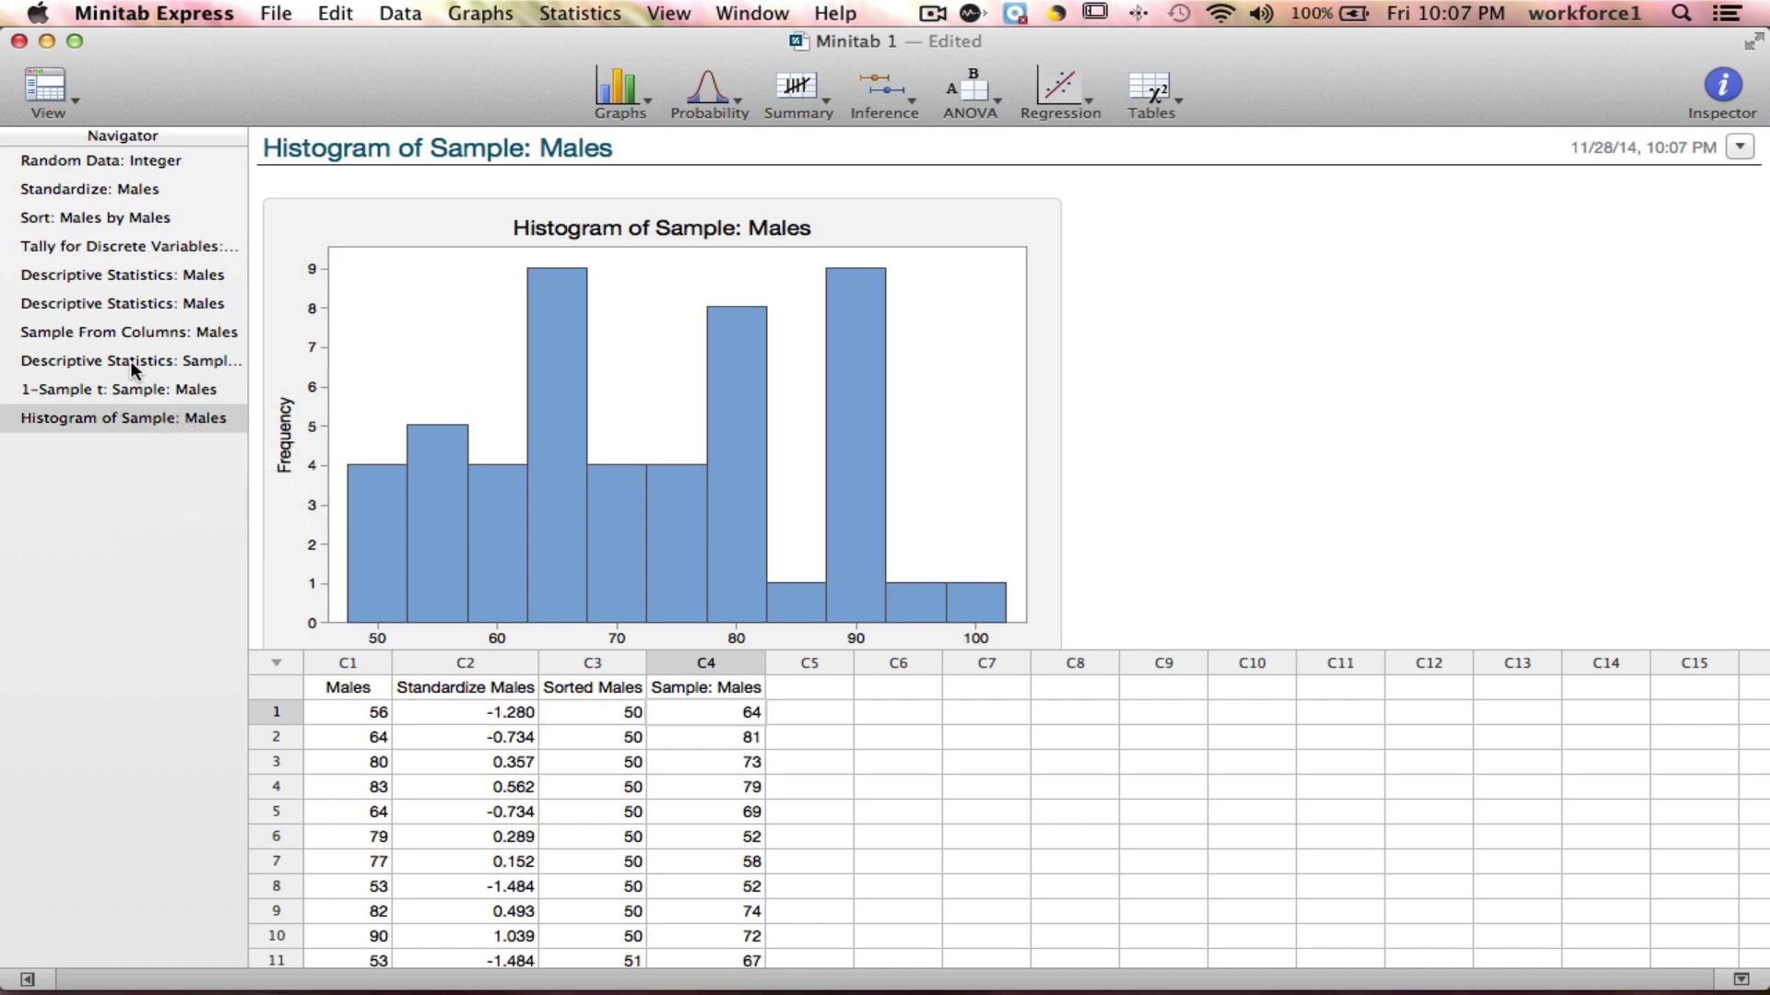
click(130, 361)
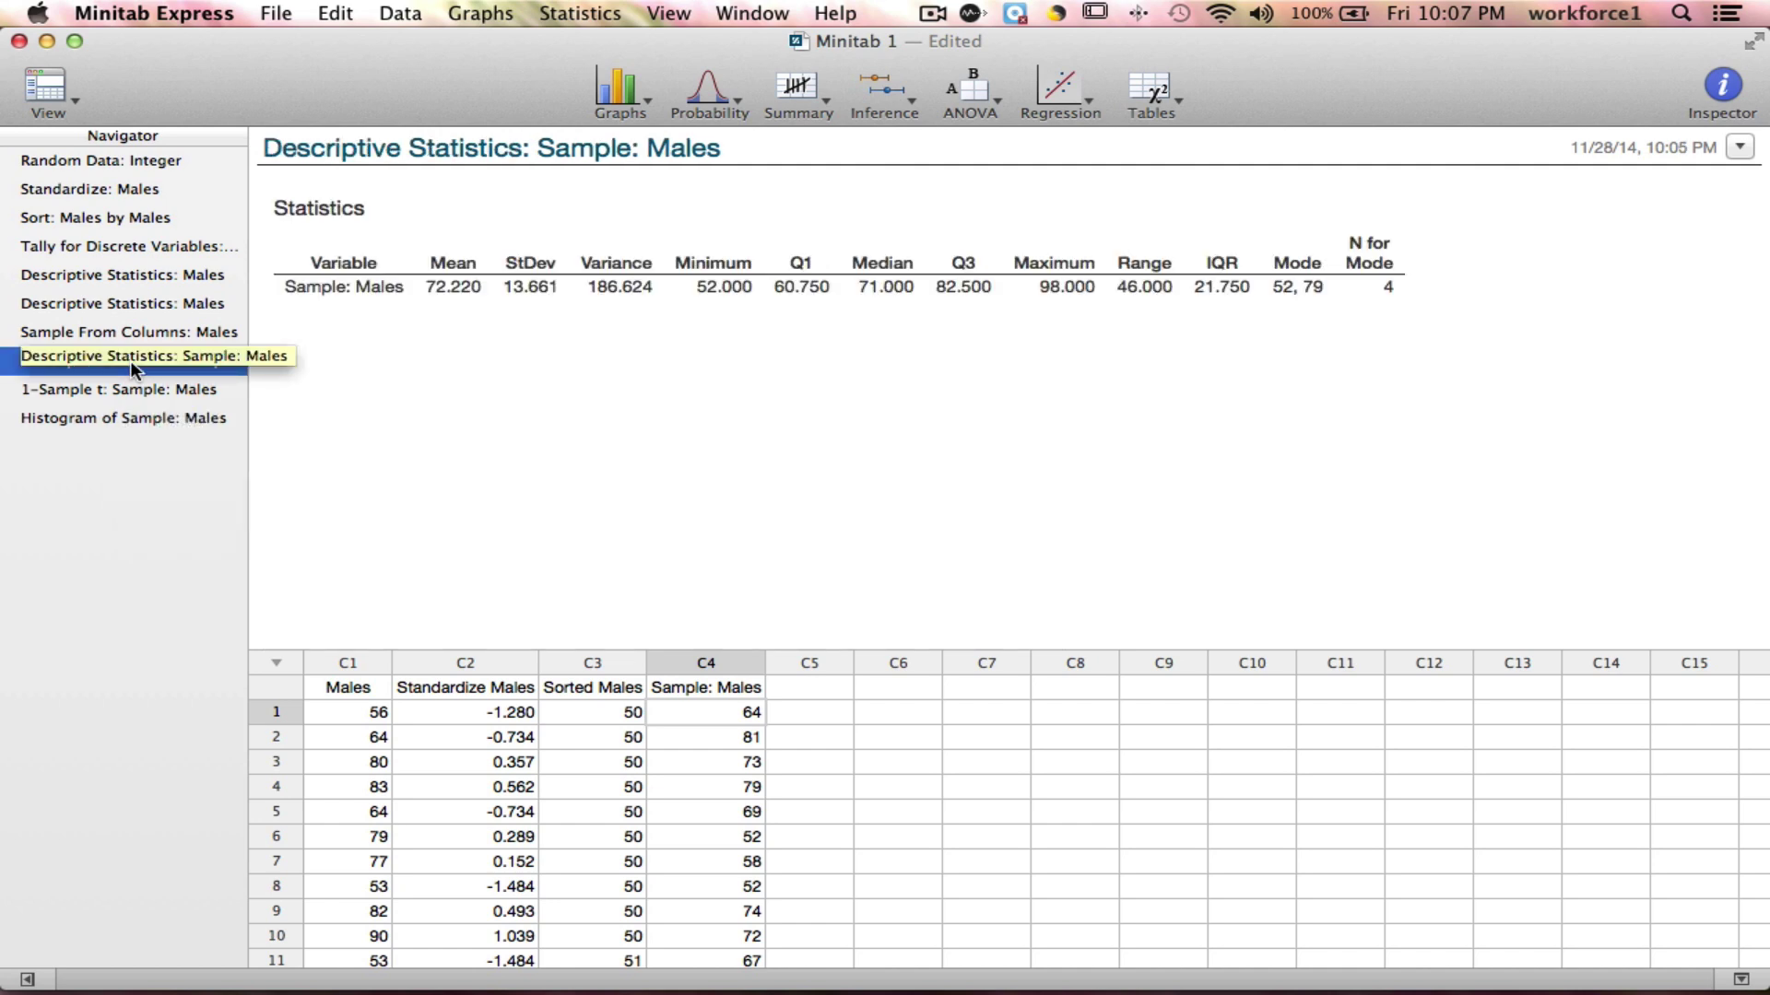
right_click(130, 361)
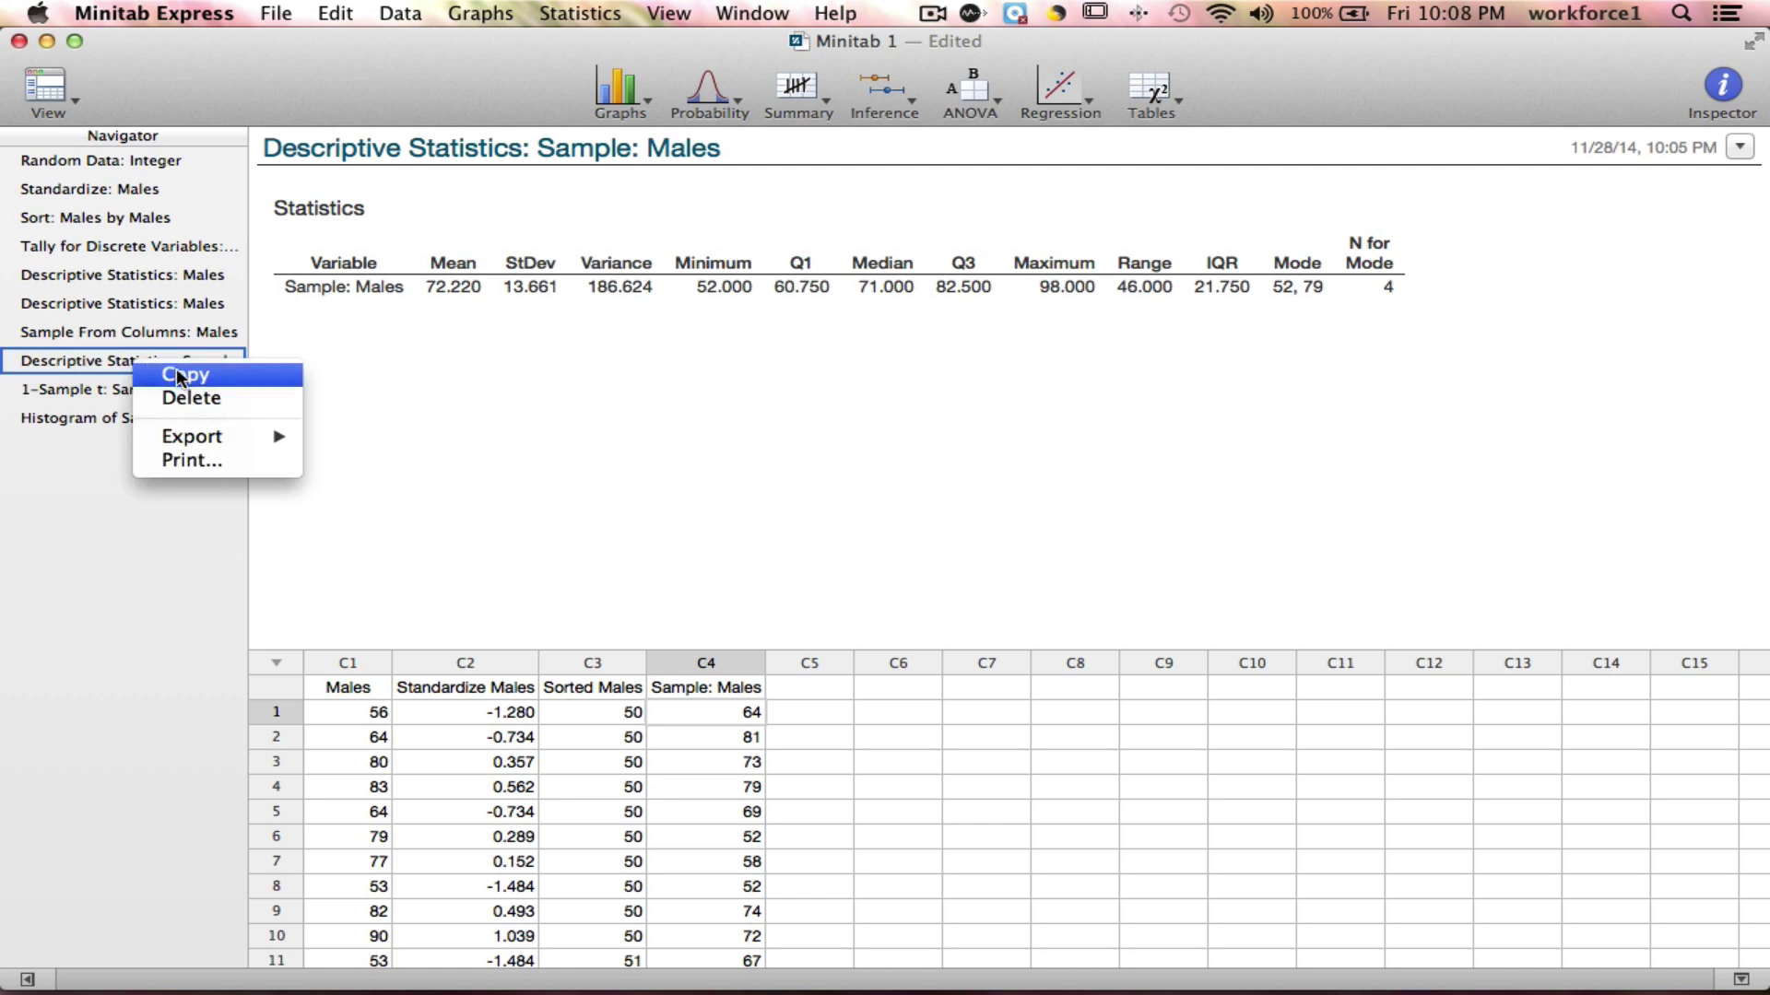